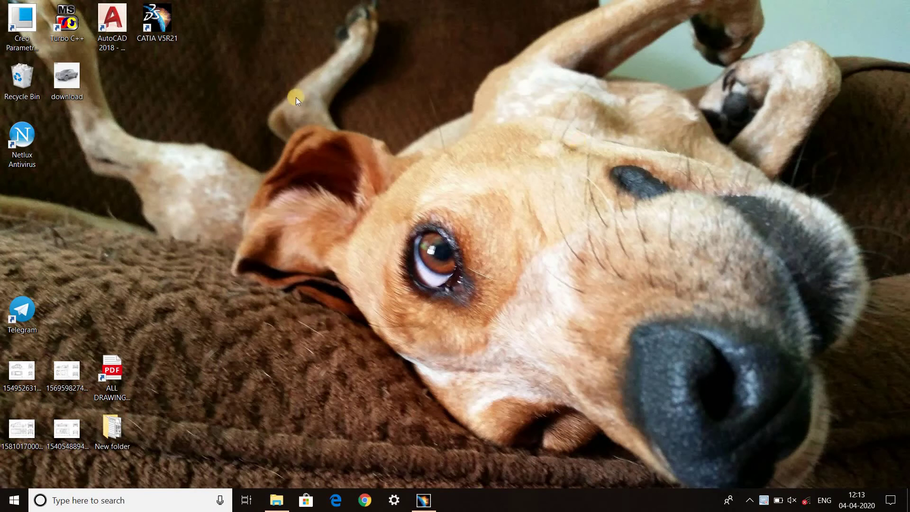
- Restore the CATIA V5 window from the Windows taskbar
{"action": "left_click_drag", "start_coordinate": [262, 64], "coordinate": [664, 410]}
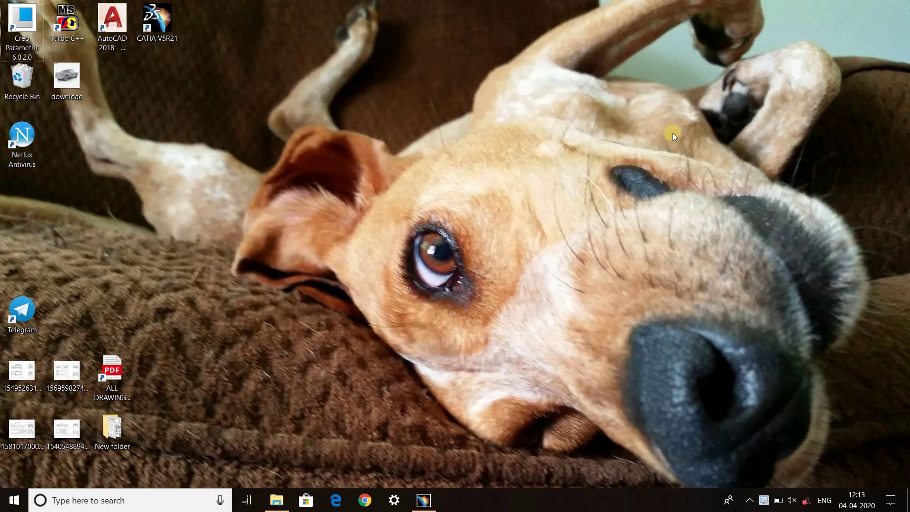
{"action": "mouse_move", "coordinate": [673, 133]}
{"action": "left_mouse_down"}
{"action": "mouse_move", "coordinate": [340, 265]}
{"action": "mouse_move", "coordinate": [308, 476]}
{"action": "mouse_move", "coordinate": [318, 472]}
{"action": "left_mouse_up"}
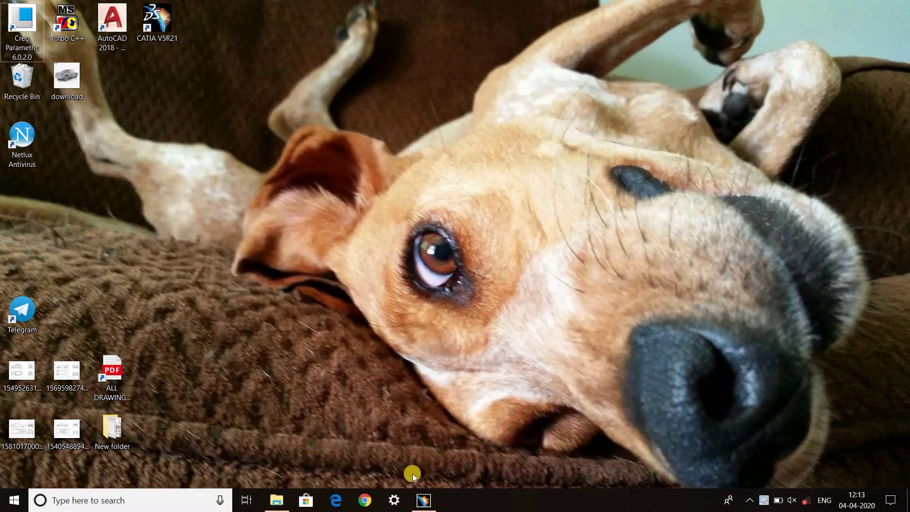
{"action": "left_click", "coordinate": [420, 506]}
- From Start > Mechanical Design, create a Generative Sheetmetal Design part named 'tutorial no 7'
{"action": "left_click", "coordinate": [11, 20]}
{"action": "mouse_move", "coordinate": [45, 47]}
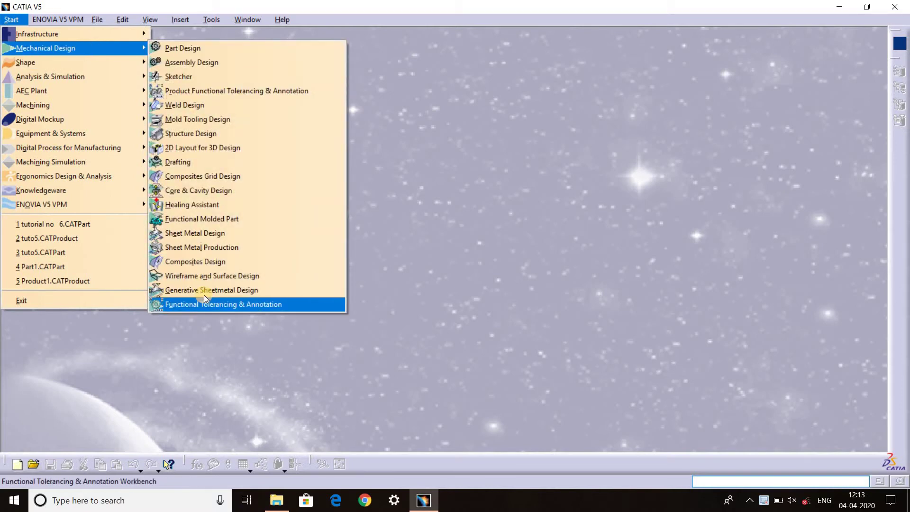
{"action": "left_click", "coordinate": [204, 293]}
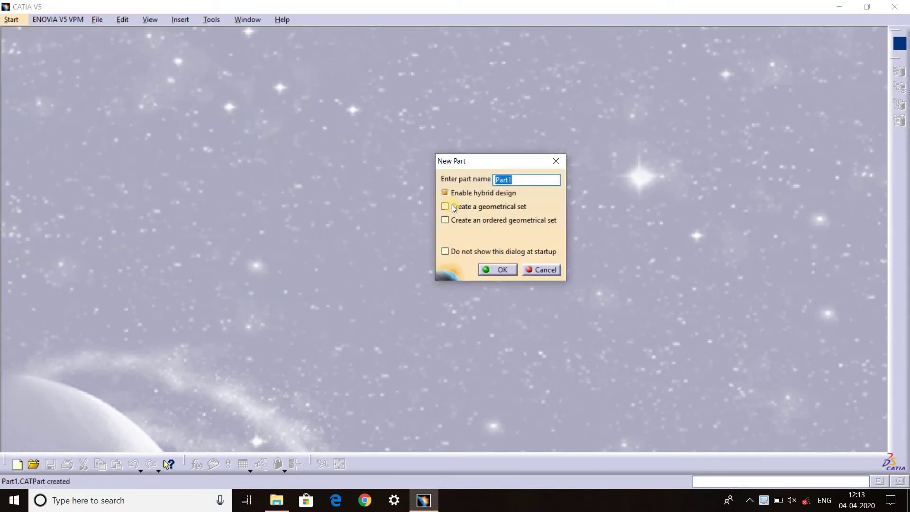
{"action": "type", "text": "tutorial no  7"}
{"action": "left_click", "coordinate": [452, 205]}
{"action": "key", "text": "Return"}
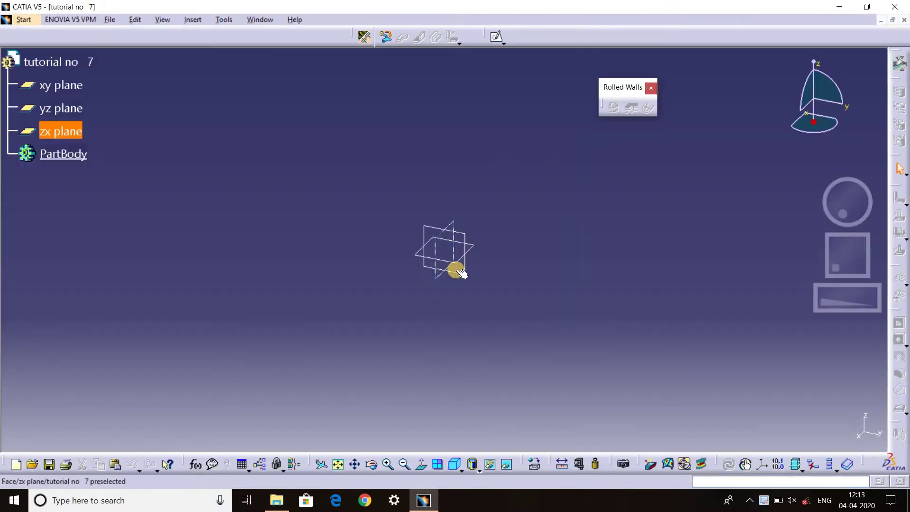
- Accept sheet metal parameters of 2mm thickness and 4mm bend radius, and move the Rolled Walls toolbar aside
{"action": "left_click", "coordinate": [371, 39]}
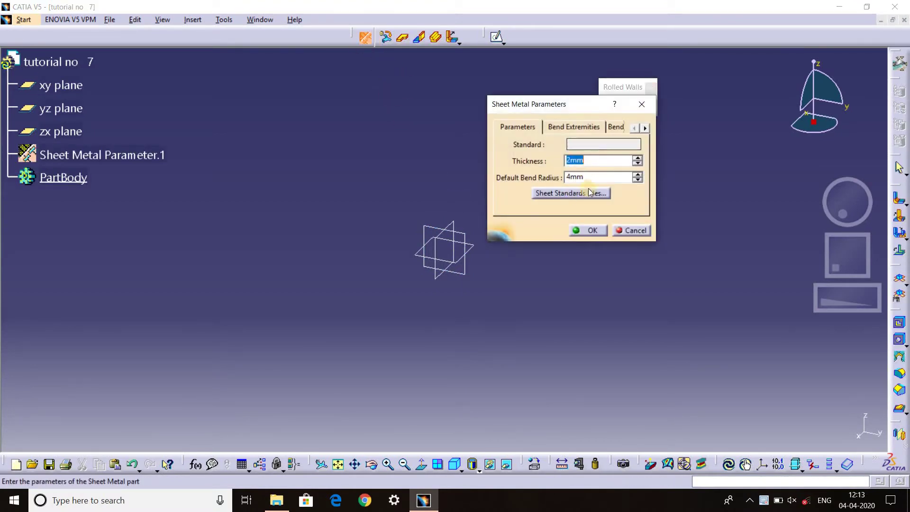
{"action": "left_click", "coordinate": [588, 231]}
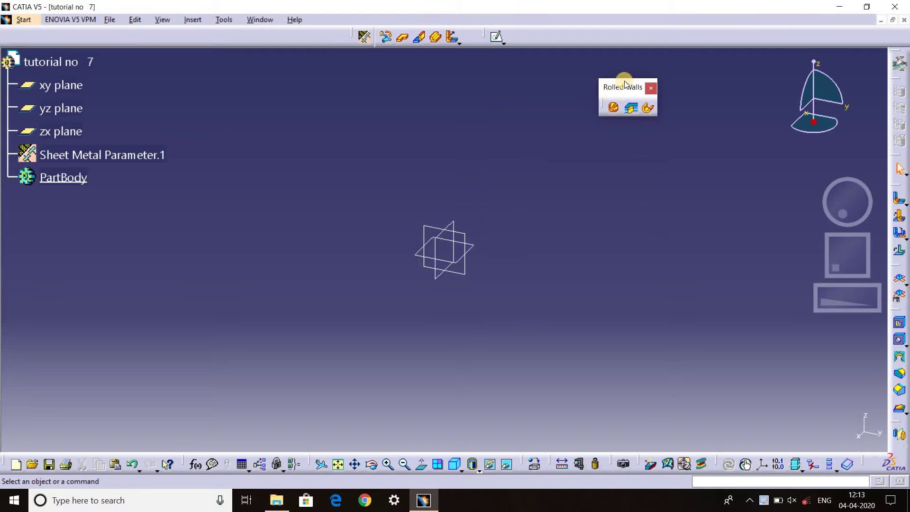
{"action": "left_click_drag", "start_coordinate": [623, 85], "coordinate": [608, 94]}
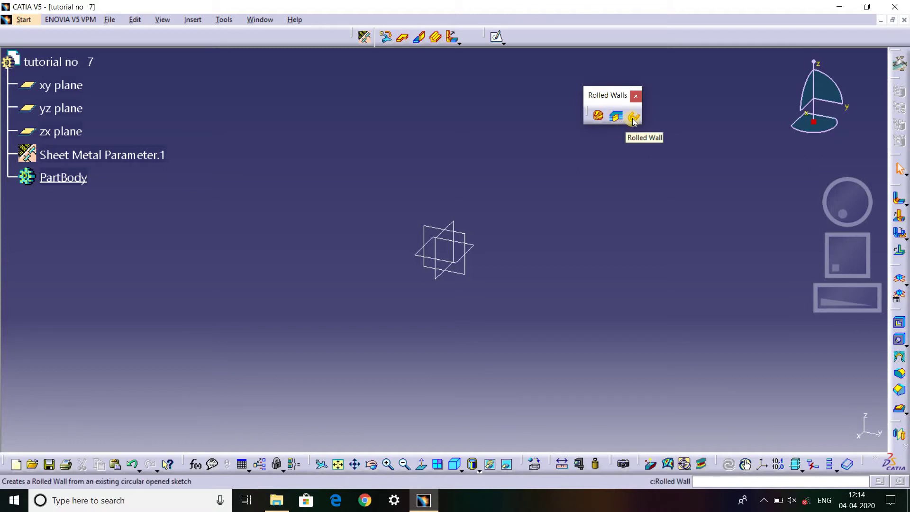
{"action": "mouse_move", "coordinate": [587, 85]}
{"action": "left_mouse_down"}
{"action": "mouse_move", "coordinate": [529, 118]}
{"action": "mouse_move", "coordinate": [510, 111]}
{"action": "mouse_move", "coordinate": [533, 81]}
{"action": "left_mouse_up"}
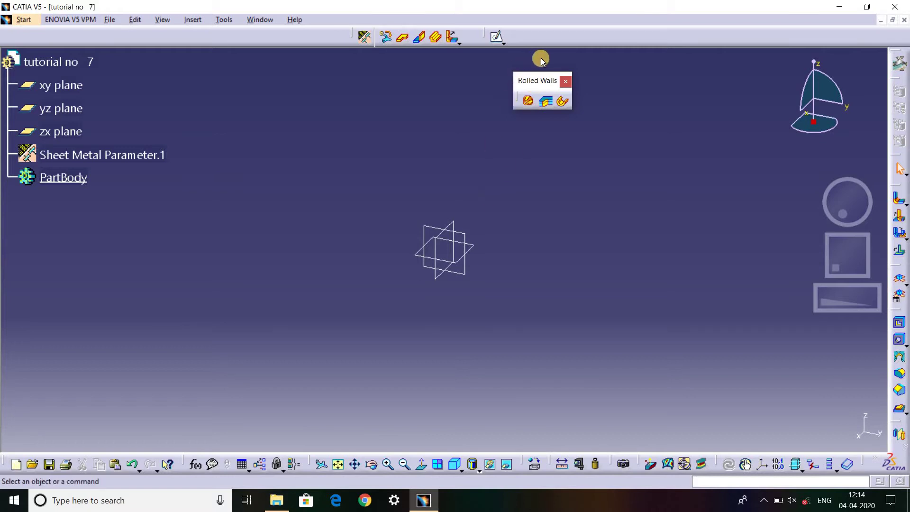
{"action": "left_click_drag", "start_coordinate": [537, 86], "coordinate": [567, 86]}
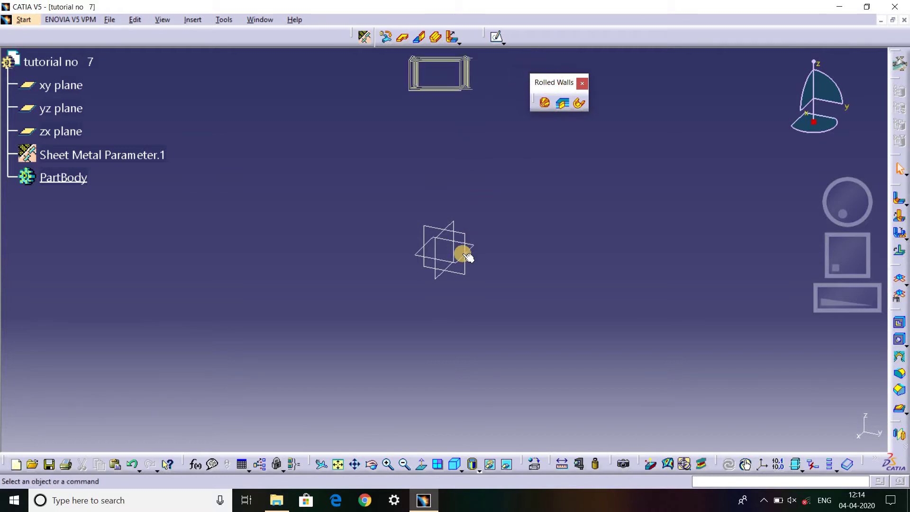
- On the yz plane, sketch an origin-centred open arc of about 51mm radius, gap at lower left, and exit
{"action": "left_click", "coordinate": [466, 238]}
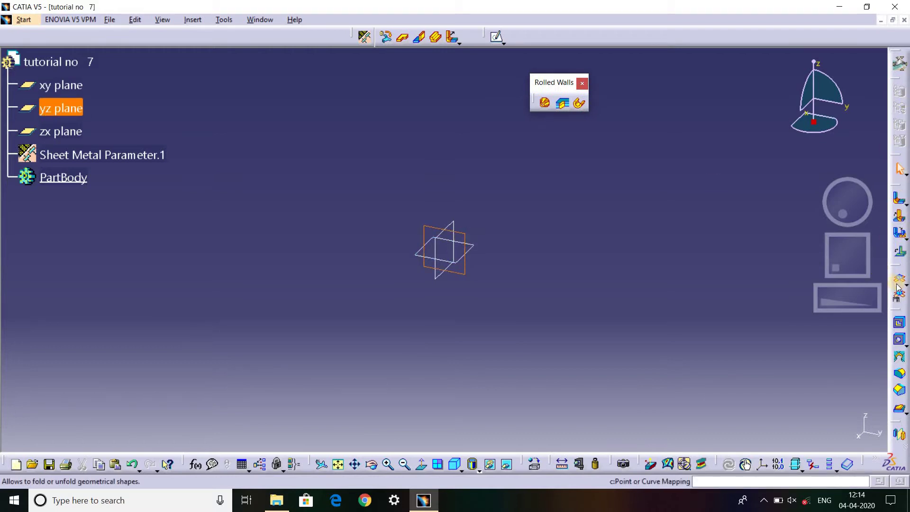
{"action": "left_click", "coordinate": [496, 37]}
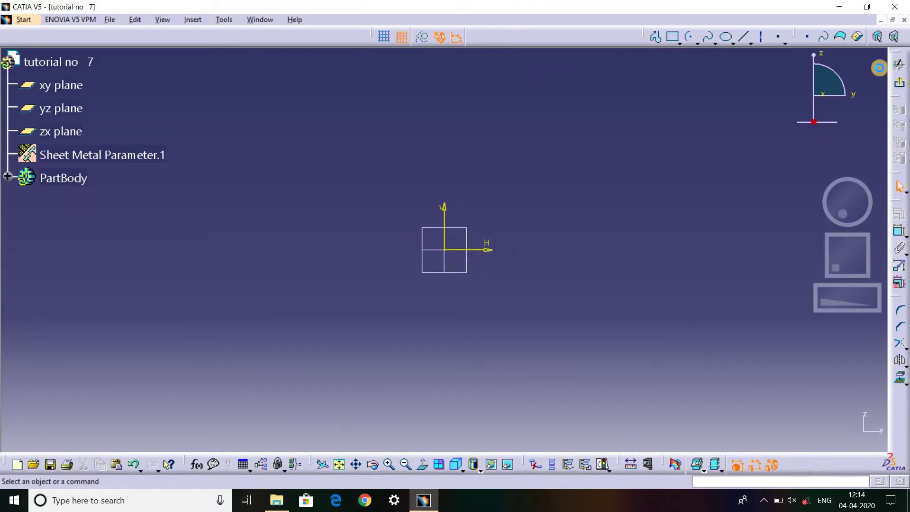
{"action": "left_click", "coordinate": [689, 37]}
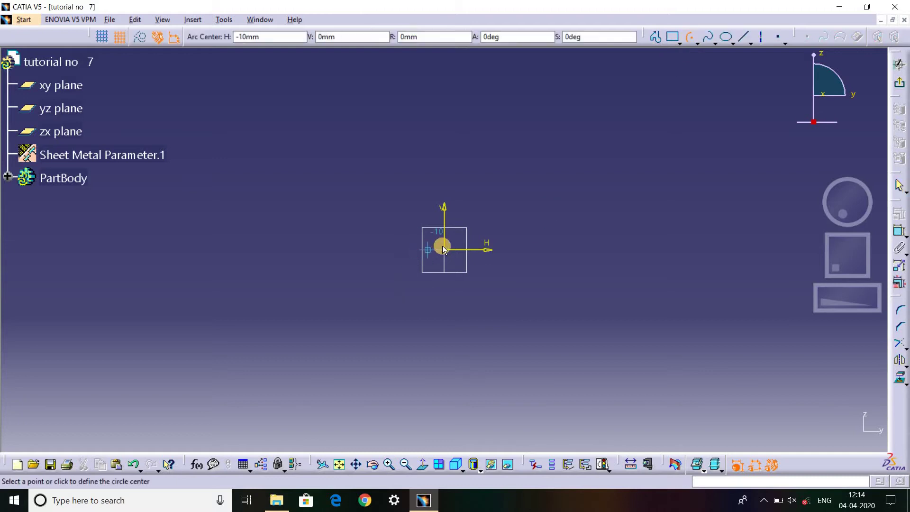
{"action": "left_click", "coordinate": [444, 248]}
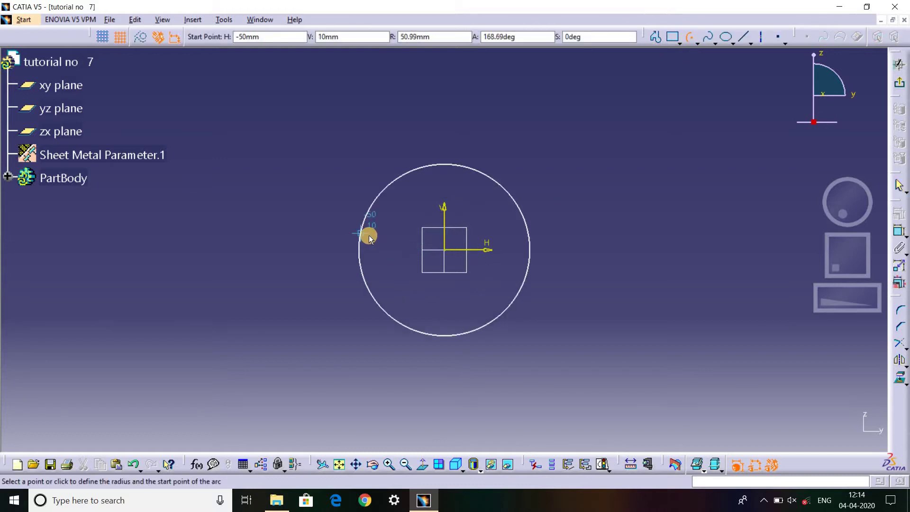
{"action": "left_click", "coordinate": [362, 232]}
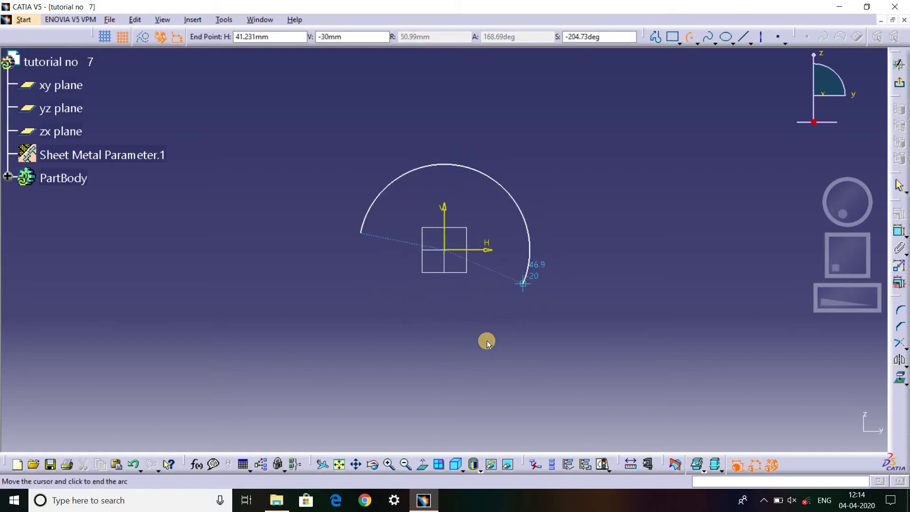
{"action": "left_click", "coordinate": [388, 339]}
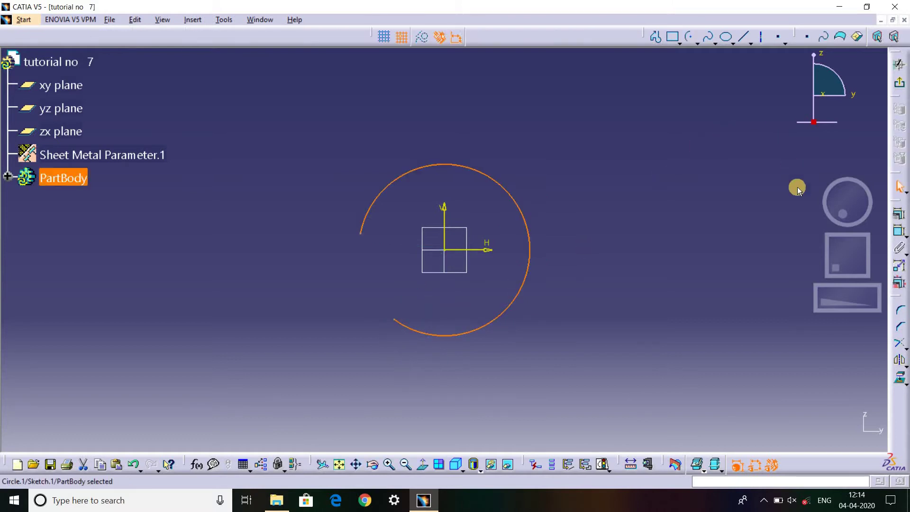
{"action": "left_click", "coordinate": [898, 65]}
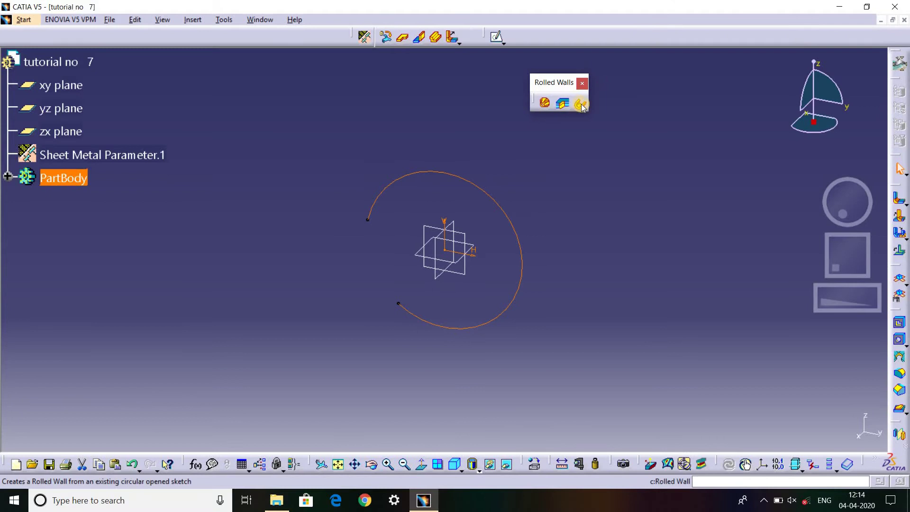
- Start a rolled wall from the arc sketch and drag its length up to about 145mm
{"action": "left_click", "coordinate": [581, 104]}
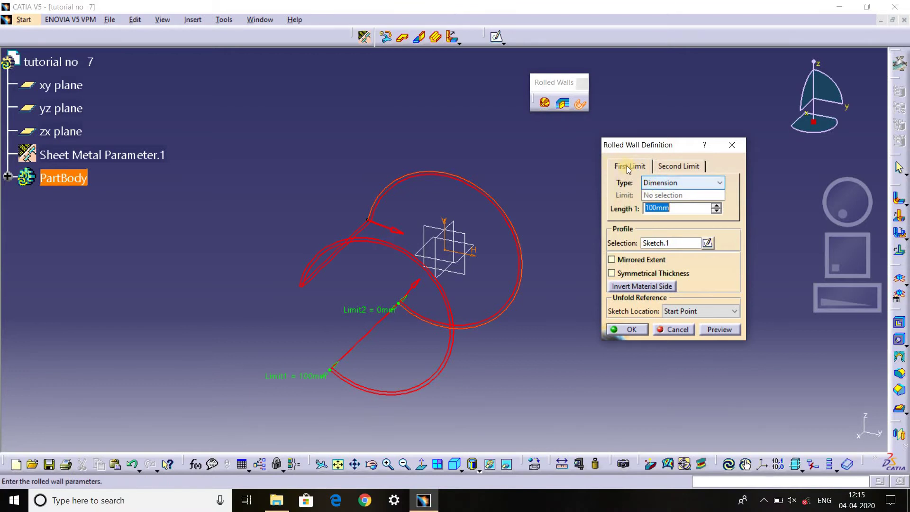
{"action": "left_click", "coordinate": [718, 207]}
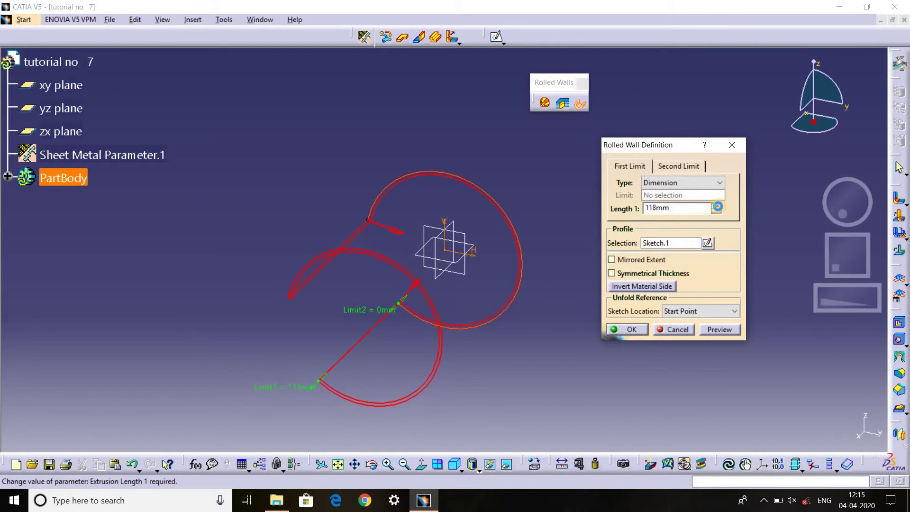
{"action": "left_click_drag", "start_coordinate": [717, 207], "coordinate": [710, 191]}
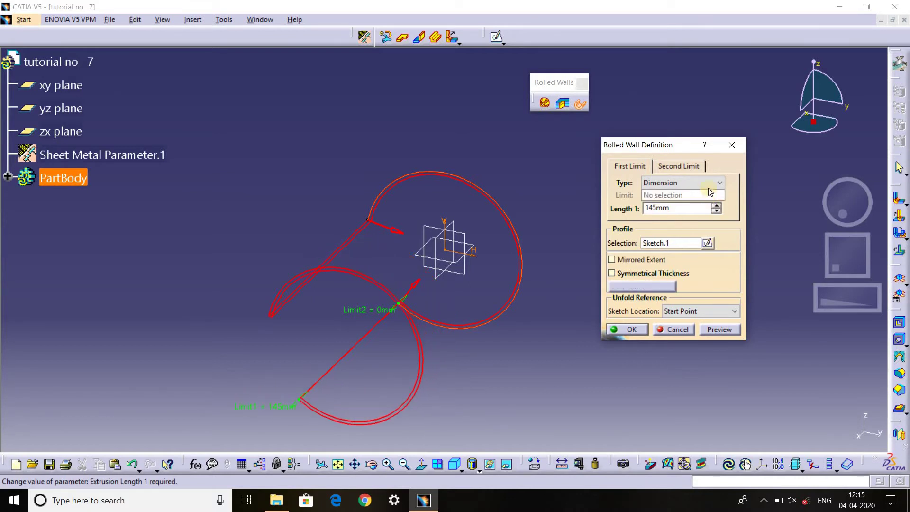
- Try the up-to-plane and up-to-surface first limits, then settle on a Dimension limit of 150mm
{"action": "left_click", "coordinate": [708, 184]}
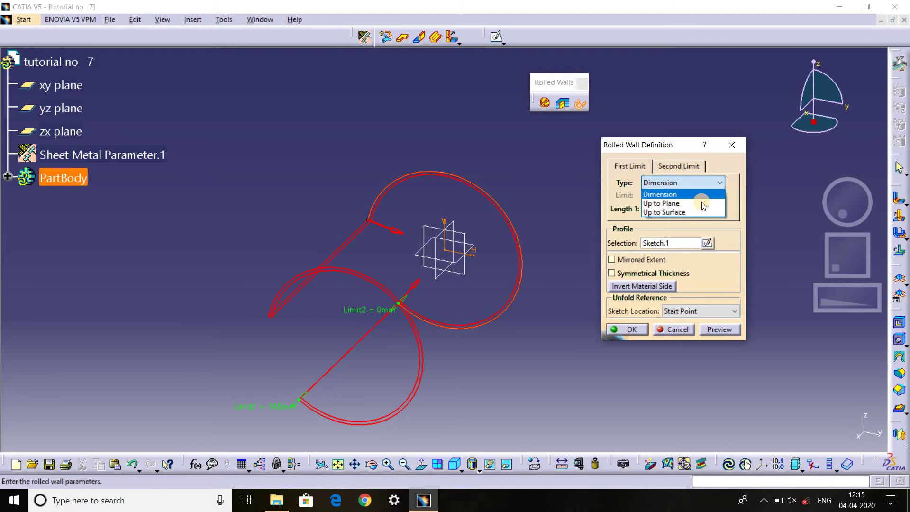
{"action": "left_click", "coordinate": [674, 204]}
{"action": "middle_click_drag", "start_coordinate": [412, 275], "coordinate": [408, 188]}
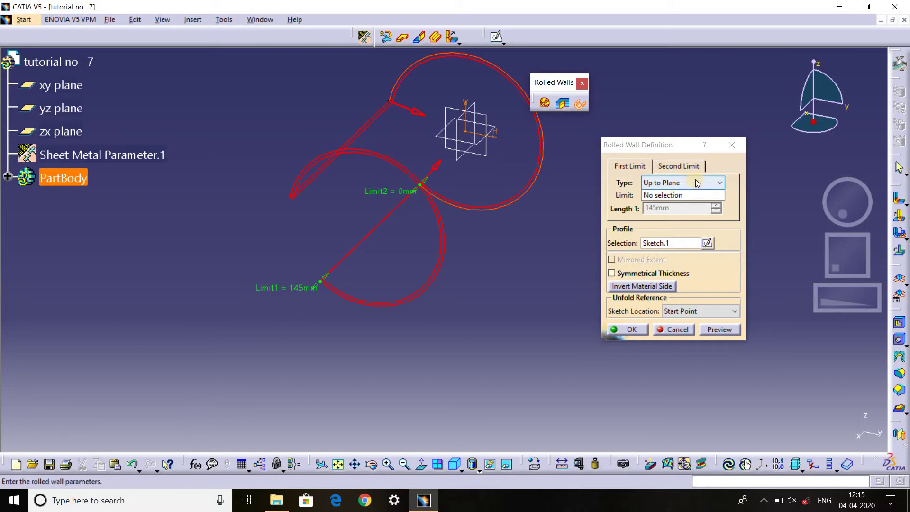
{"action": "left_click", "coordinate": [683, 195]}
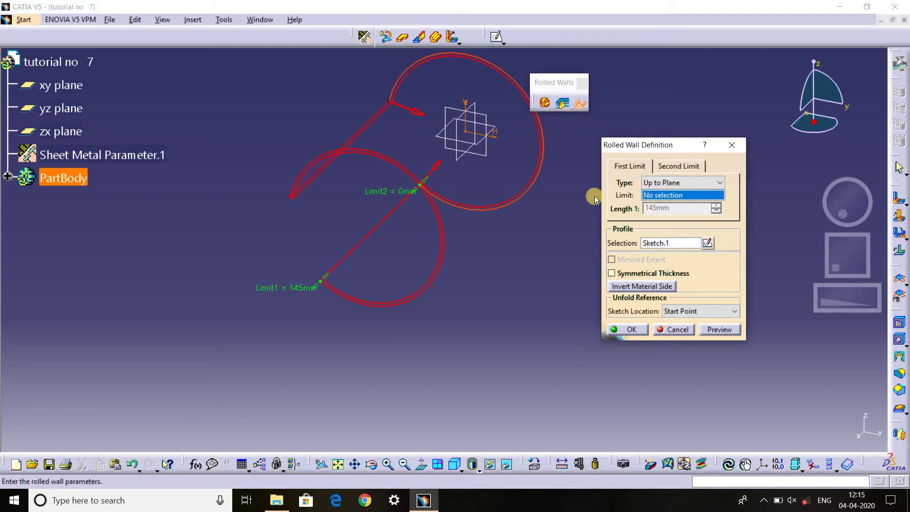
{"action": "left_click", "coordinate": [679, 184]}
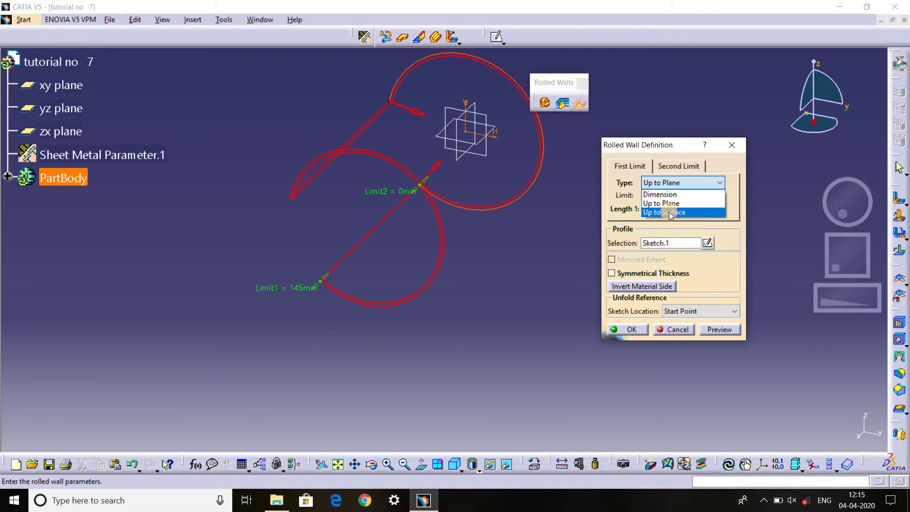
{"action": "left_click", "coordinate": [668, 213]}
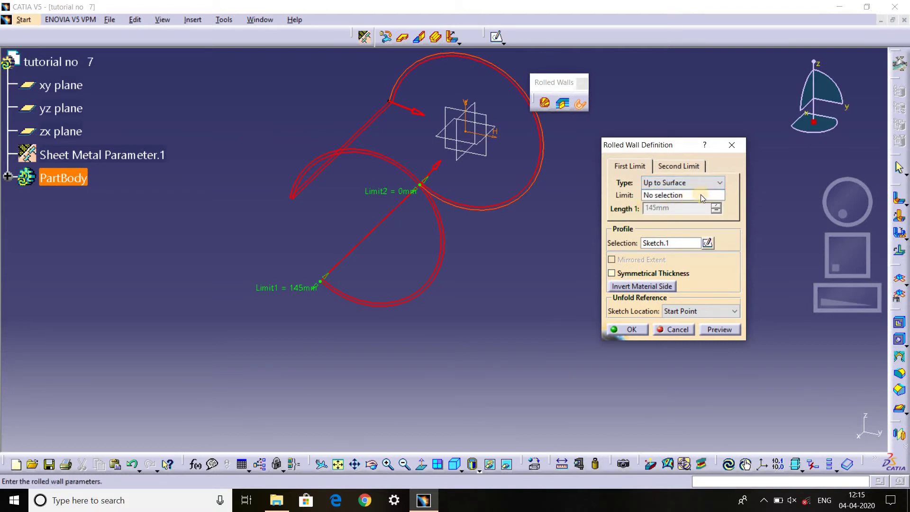
{"action": "middle_click_drag", "start_coordinate": [455, 196], "coordinate": [404, 160]}
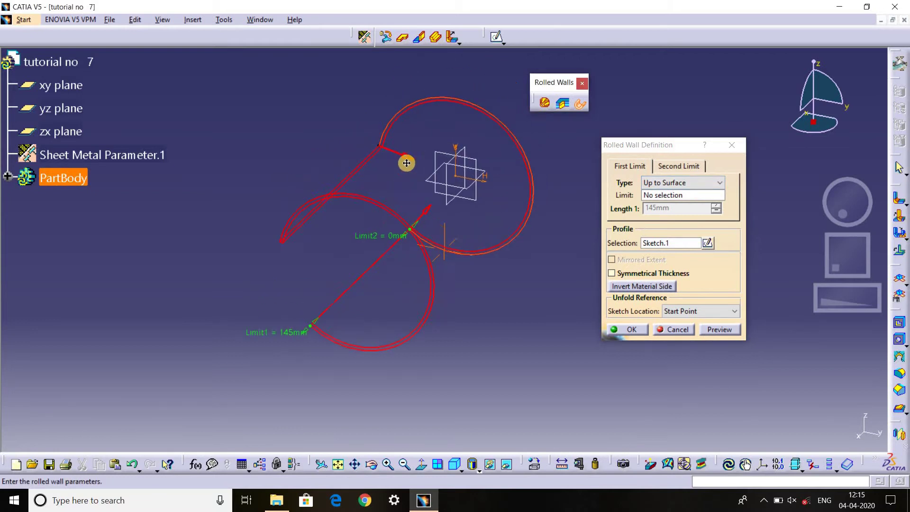
{"action": "left_click", "coordinate": [682, 180]}
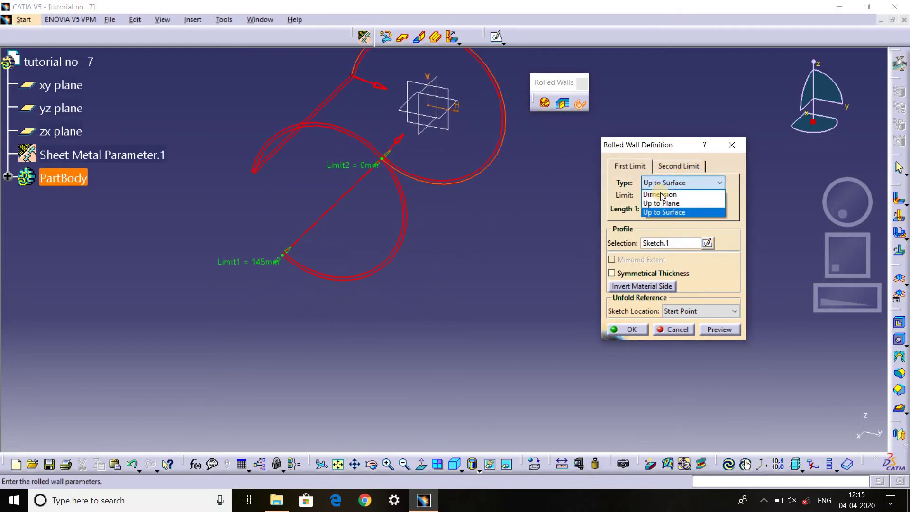
{"action": "left_click", "coordinate": [662, 191]}
{"action": "type", "text": "150"}
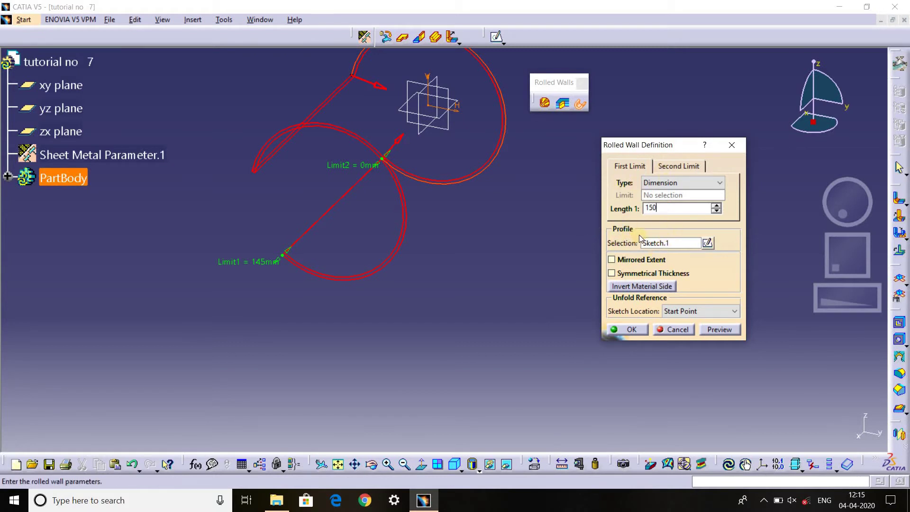
- Turn Mirrored Extent on to inspect the two-sided preview, then turn it back off
{"action": "mouse_move", "coordinate": [352, 136]}
{"action": "middle_mouse_down"}
{"action": "mouse_move", "coordinate": [396, 183]}
{"action": "mouse_move", "coordinate": [617, 256]}
{"action": "middle_mouse_up"}
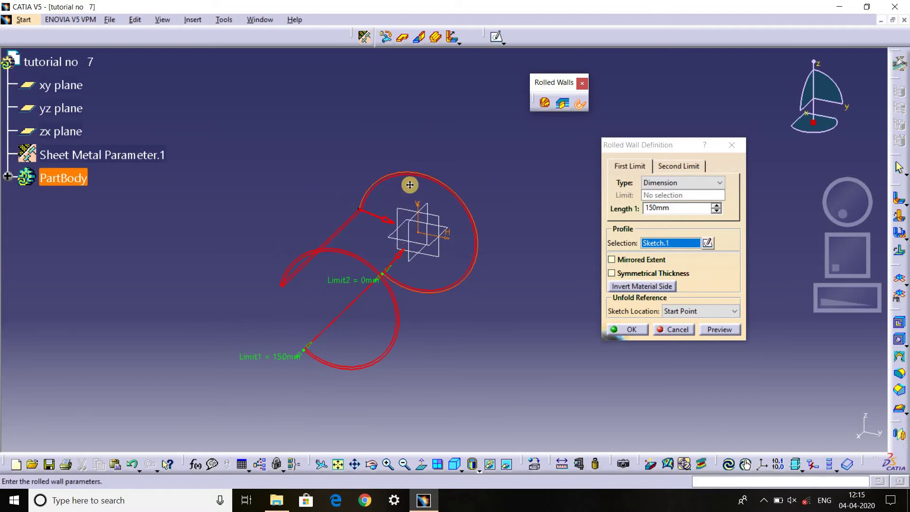
{"action": "mouse_move", "coordinate": [409, 183]}
{"action": "middle_mouse_down"}
{"action": "mouse_move", "coordinate": [426, 180]}
{"action": "mouse_move", "coordinate": [392, 158]}
{"action": "middle_mouse_up"}
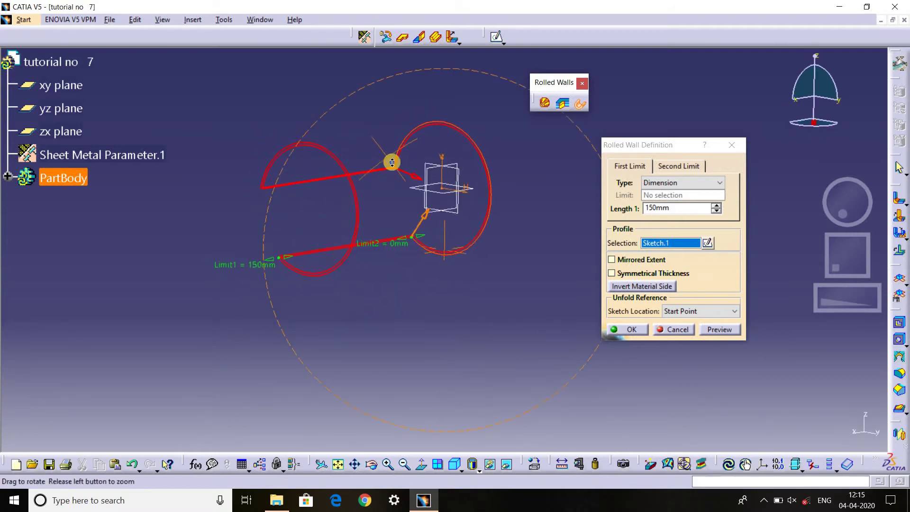
{"action": "left_click", "coordinate": [623, 261]}
{"action": "mouse_move", "coordinate": [382, 227]}
{"action": "middle_mouse_down"}
{"action": "mouse_move", "coordinate": [327, 113]}
{"action": "mouse_move", "coordinate": [572, 177]}
{"action": "mouse_move", "coordinate": [407, 178]}
{"action": "mouse_move", "coordinate": [406, 197]}
{"action": "mouse_move", "coordinate": [373, 177]}
{"action": "mouse_move", "coordinate": [357, 207]}
{"action": "middle_mouse_up"}
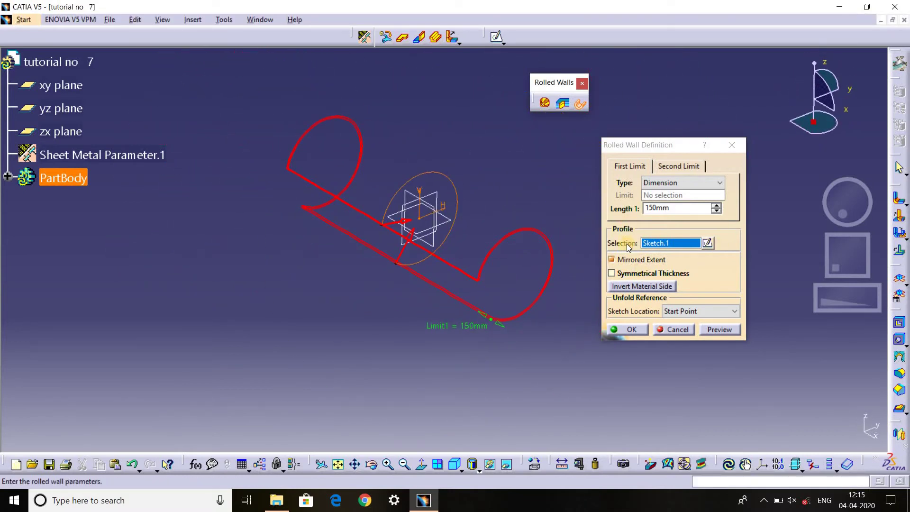
{"action": "mouse_move", "coordinate": [567, 256]}
{"action": "middle_mouse_down"}
{"action": "mouse_move", "coordinate": [500, 185]}
{"action": "mouse_move", "coordinate": [283, 210]}
{"action": "mouse_move", "coordinate": [807, 374]}
{"action": "mouse_move", "coordinate": [237, 237]}
{"action": "mouse_move", "coordinate": [2, 79]}
{"action": "mouse_move", "coordinate": [106, 83]}
{"action": "mouse_move", "coordinate": [557, 170]}
{"action": "mouse_move", "coordinate": [652, 261]}
{"action": "middle_mouse_up"}
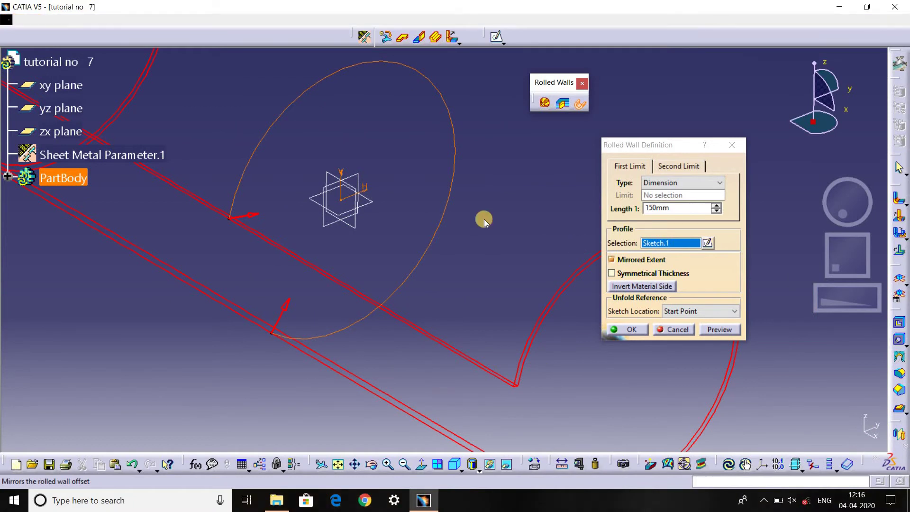
{"action": "left_click", "coordinate": [612, 259]}
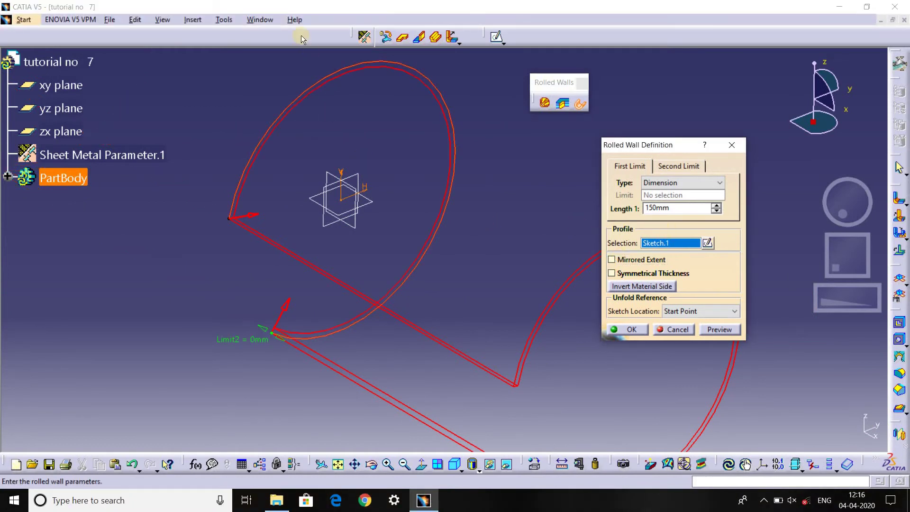
{"action": "mouse_move", "coordinate": [377, 147]}
{"action": "middle_mouse_down"}
{"action": "mouse_move", "coordinate": [369, 211]}
{"action": "mouse_move", "coordinate": [428, 311]}
{"action": "middle_mouse_up"}
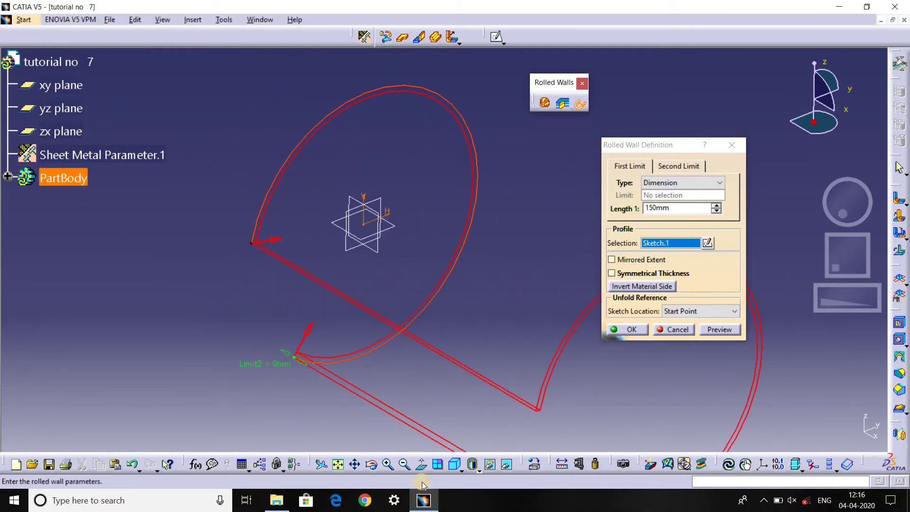
- View the wall preview normal to the zx plane, then normal to the yz plane
{"action": "left_click", "coordinate": [421, 465]}
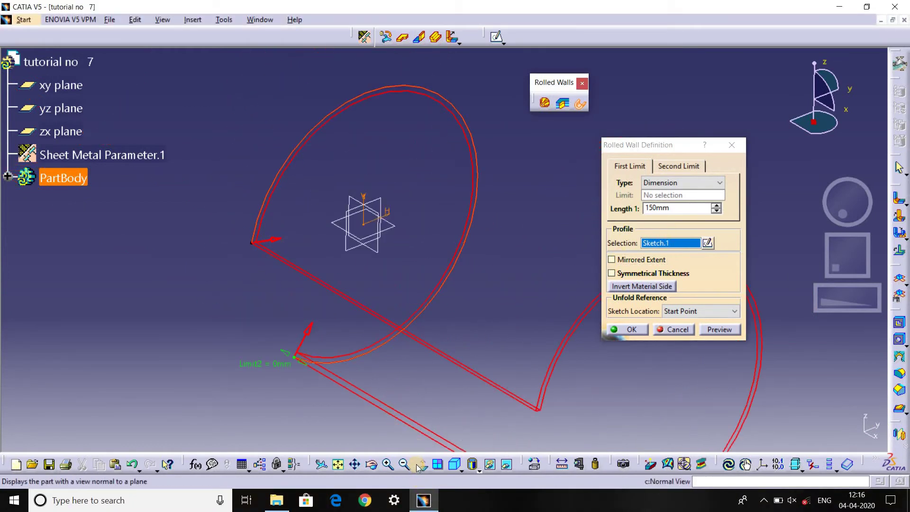
{"action": "left_click", "coordinate": [376, 210]}
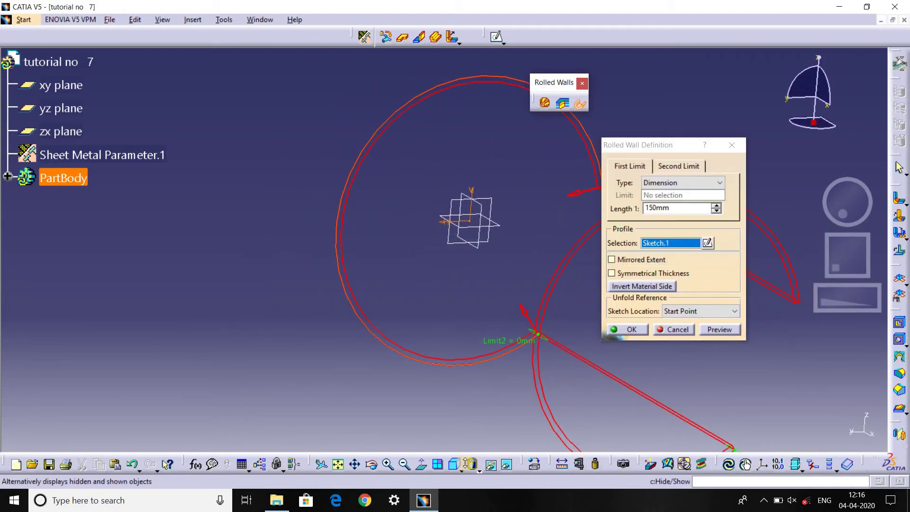
{"action": "left_click", "coordinate": [422, 465]}
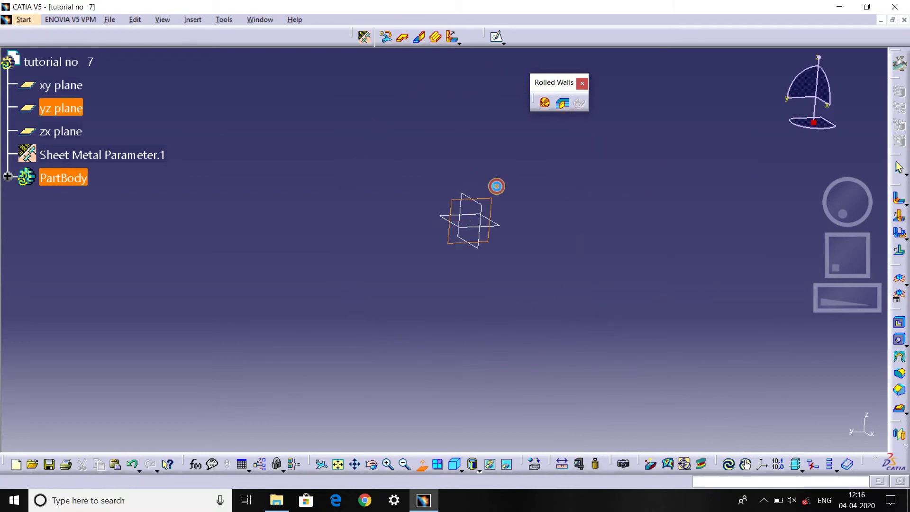
{"action": "left_click", "coordinate": [494, 185]}
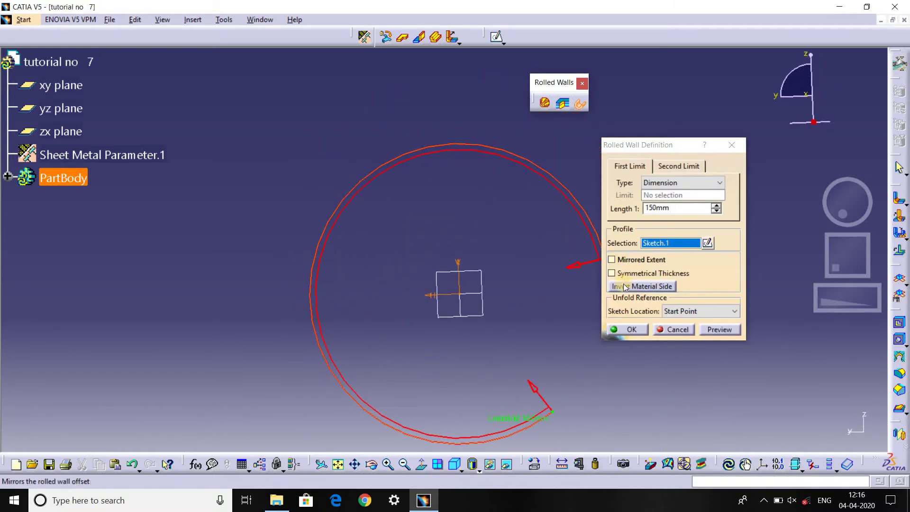
{"action": "mouse_move", "coordinate": [535, 255]}
{"action": "middle_mouse_down"}
{"action": "mouse_move", "coordinate": [451, 206]}
{"action": "mouse_move", "coordinate": [489, 107]}
{"action": "middle_mouse_up"}
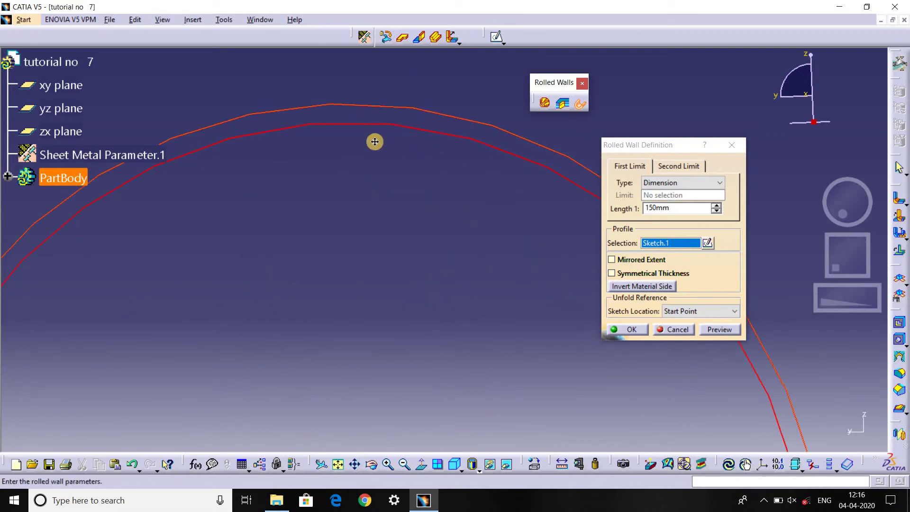
{"action": "middle_click_drag", "start_coordinate": [375, 141], "coordinate": [461, 244]}
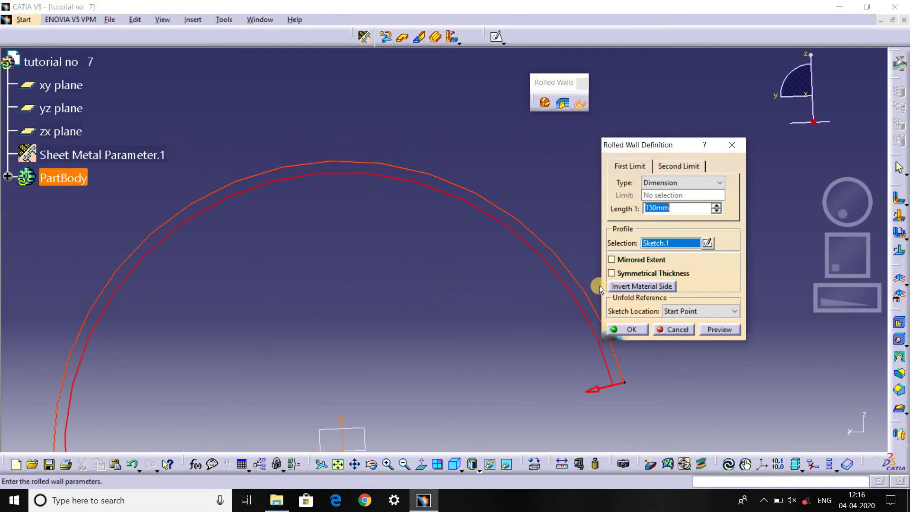
{"action": "middle_click_drag", "start_coordinate": [439, 192], "coordinate": [393, 81]}
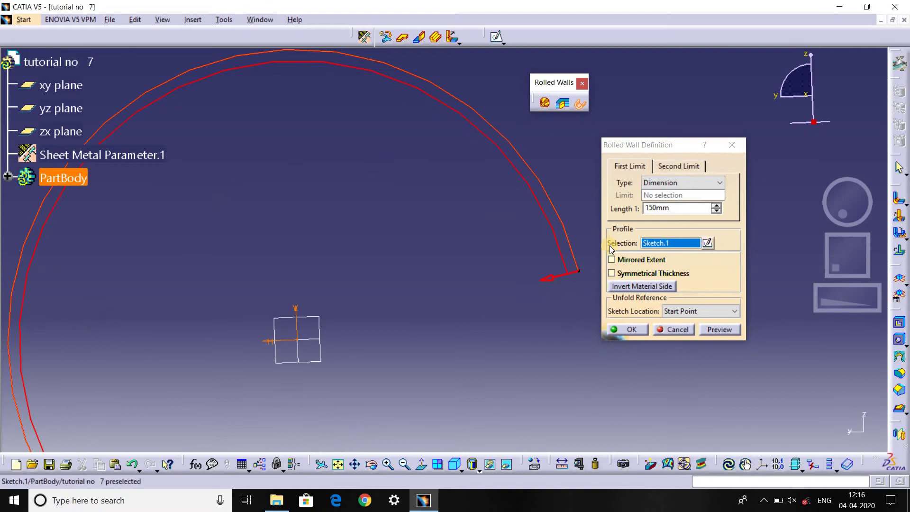
- Toggle Symmetrical Thickness on to inspect it, then back off
{"action": "left_click", "coordinate": [613, 274]}
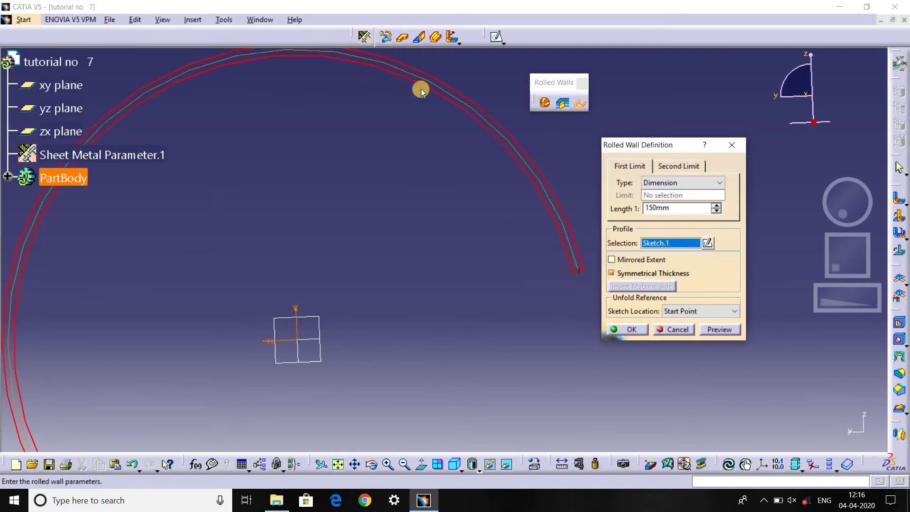
{"action": "middle_click_drag", "start_coordinate": [425, 277], "coordinate": [500, 228]}
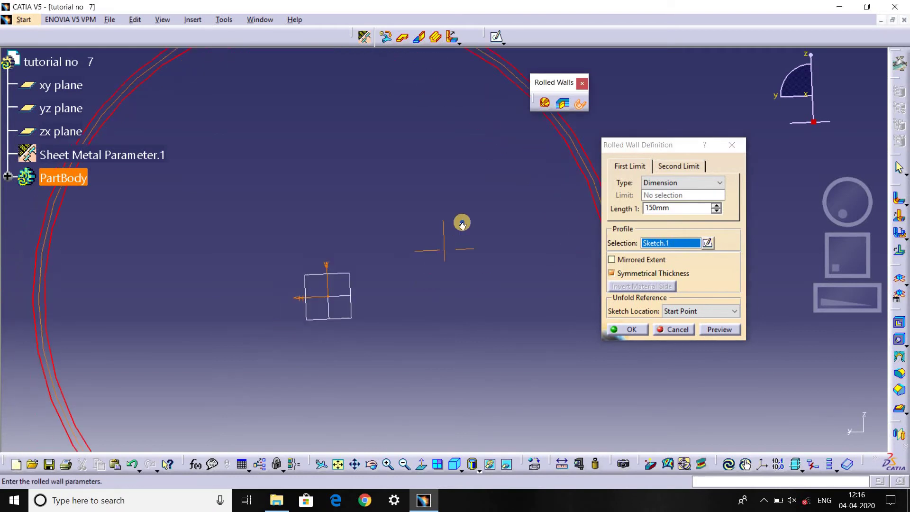
{"action": "left_click", "coordinate": [615, 275]}
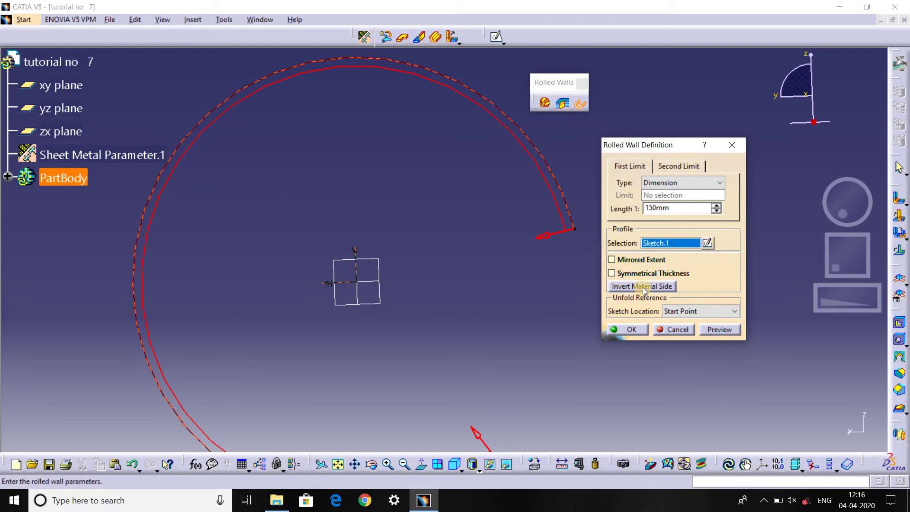
- Invert the wall's material side and flip it back to inspect the thickness direction
{"action": "left_click", "coordinate": [643, 287]}
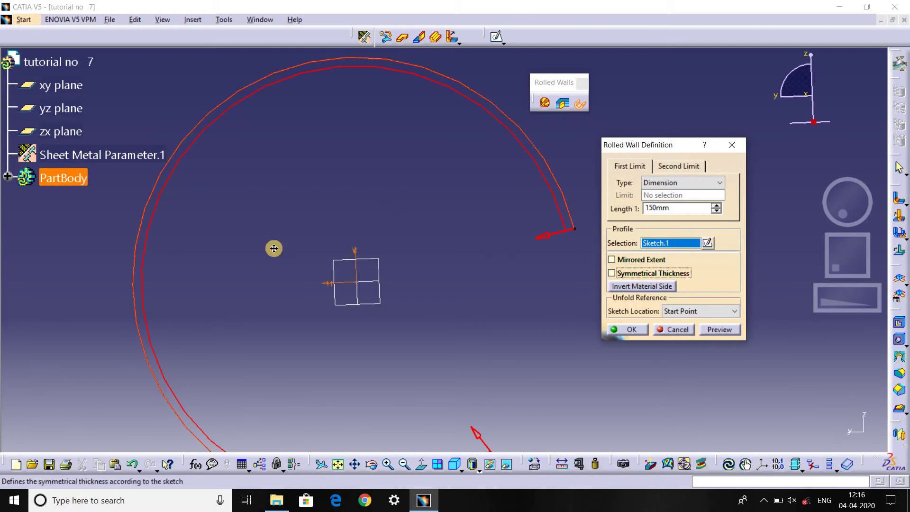
{"action": "mouse_move", "coordinate": [274, 249]}
{"action": "middle_mouse_down", "text": "ctrl"}
{"action": "mouse_move", "coordinate": [282, 165]}
{"action": "mouse_move", "coordinate": [430, 257]}
{"action": "mouse_move", "coordinate": [412, 349]}
{"action": "middle_mouse_up", "text": "ctrl"}
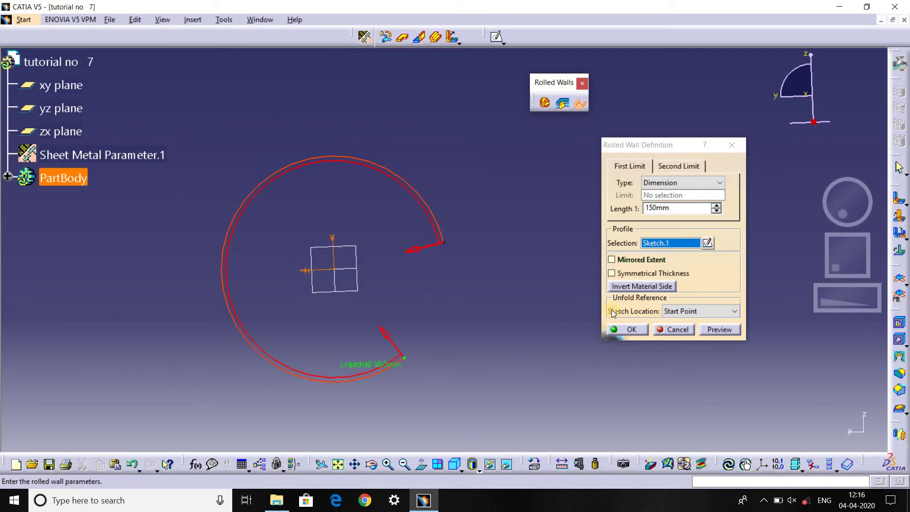
{"action": "left_click", "coordinate": [626, 287]}
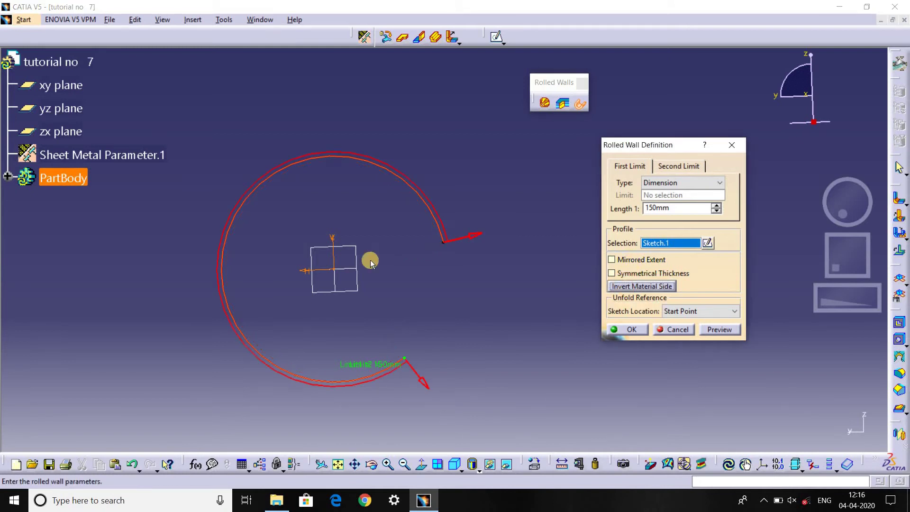
{"action": "middle_click_drag", "start_coordinate": [359, 189], "coordinate": [432, 303]}
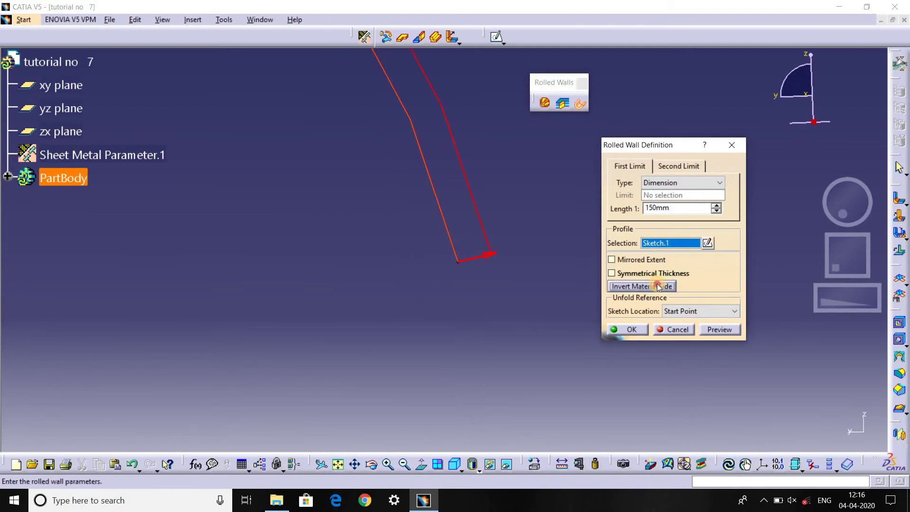
{"action": "left_click", "coordinate": [639, 290]}
{"action": "left_click", "coordinate": [637, 288]}
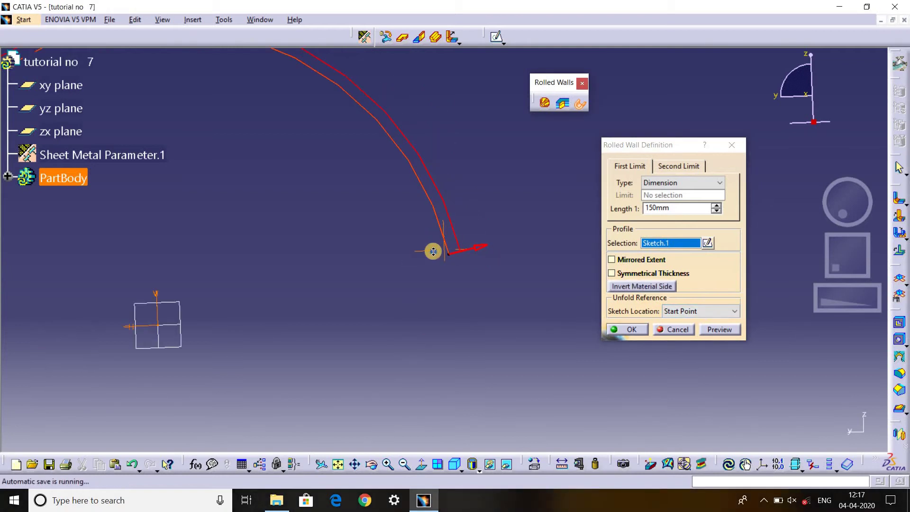
{"action": "mouse_move", "coordinate": [482, 293]}
{"action": "middle_mouse_down"}
{"action": "mouse_move", "coordinate": [451, 194]}
{"action": "mouse_move", "coordinate": [451, 215]}
{"action": "mouse_move", "coordinate": [425, 212]}
{"action": "mouse_move", "coordinate": [300, 271]}
{"action": "mouse_move", "coordinate": [347, 331]}
{"action": "middle_mouse_up"}
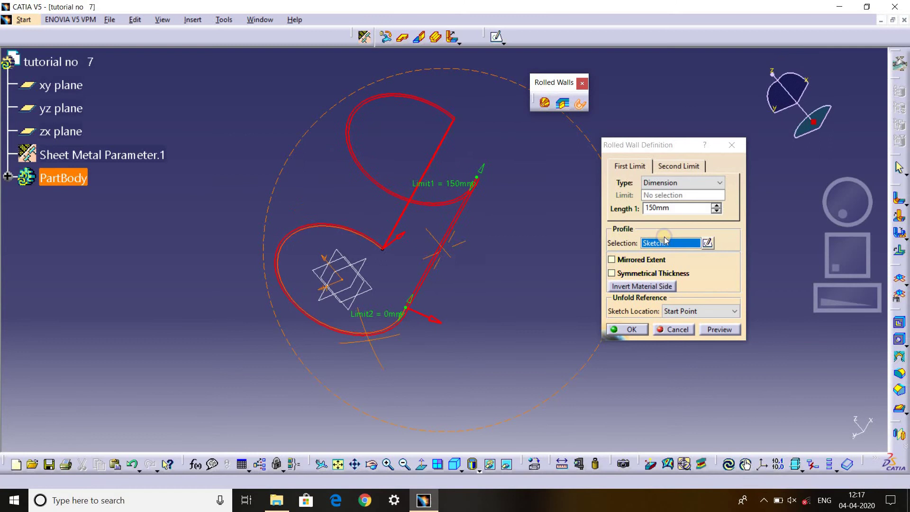
{"action": "left_click", "coordinate": [723, 313]}
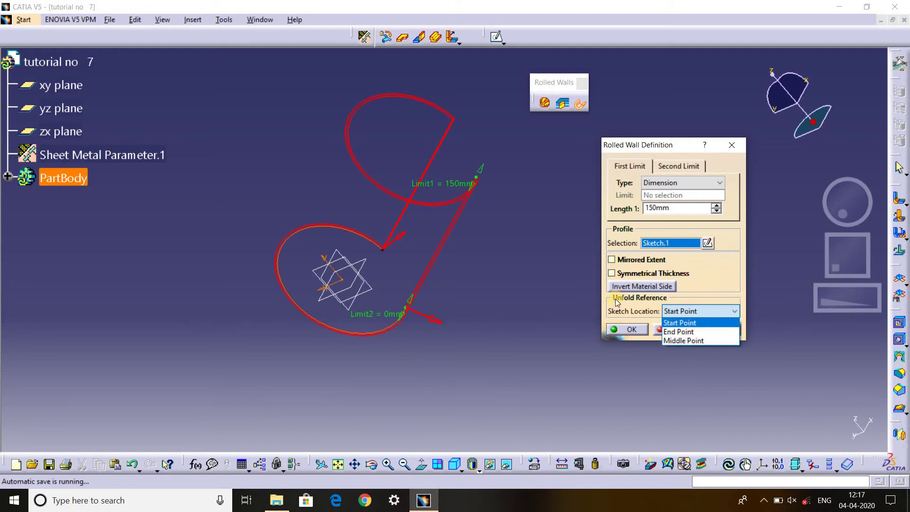
{"action": "left_click", "coordinate": [679, 323]}
{"action": "mouse_move", "coordinate": [470, 173]}
{"action": "middle_mouse_down"}
{"action": "mouse_move", "coordinate": [283, 237]}
{"action": "mouse_move", "coordinate": [331, 366]}
{"action": "mouse_move", "coordinate": [451, 422]}
{"action": "mouse_move", "coordinate": [600, 240]}
{"action": "mouse_move", "coordinate": [500, 211]}
{"action": "mouse_move", "coordinate": [369, 362]}
{"action": "mouse_move", "coordinate": [632, 202]}
{"action": "mouse_move", "coordinate": [518, 189]}
{"action": "mouse_move", "coordinate": [654, 410]}
{"action": "mouse_move", "coordinate": [358, 382]}
{"action": "mouse_move", "coordinate": [427, 308]}
{"action": "mouse_move", "coordinate": [419, 378]}
{"action": "mouse_move", "coordinate": [460, 140]}
{"action": "middle_mouse_up"}
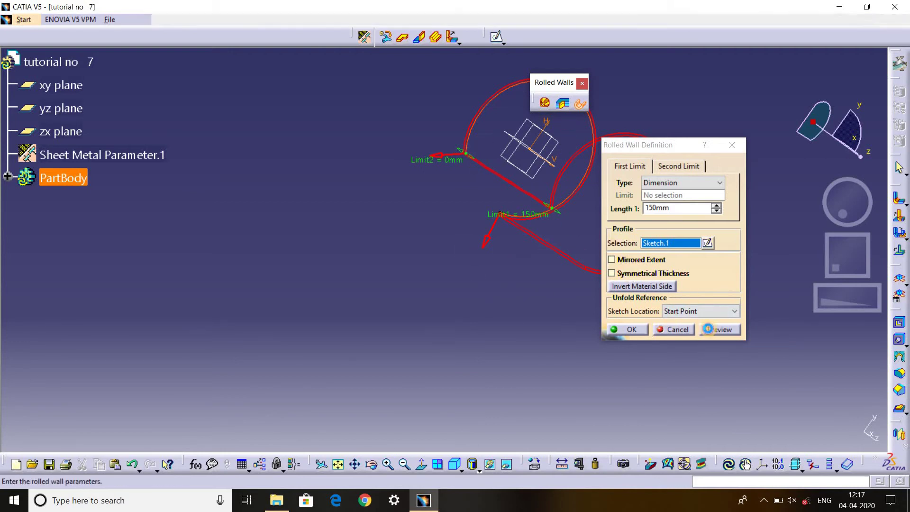
- Preview and create Rolled Wall.1, unfold it flat, then fold it back into the cylinder
{"action": "left_click", "coordinate": [713, 330]}
{"action": "left_click", "coordinate": [633, 330]}
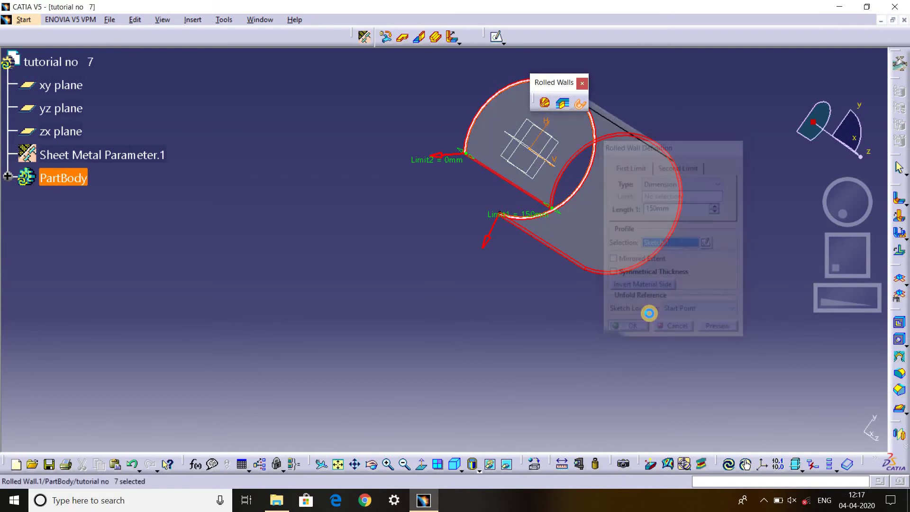
{"action": "left_click", "coordinate": [901, 279]}
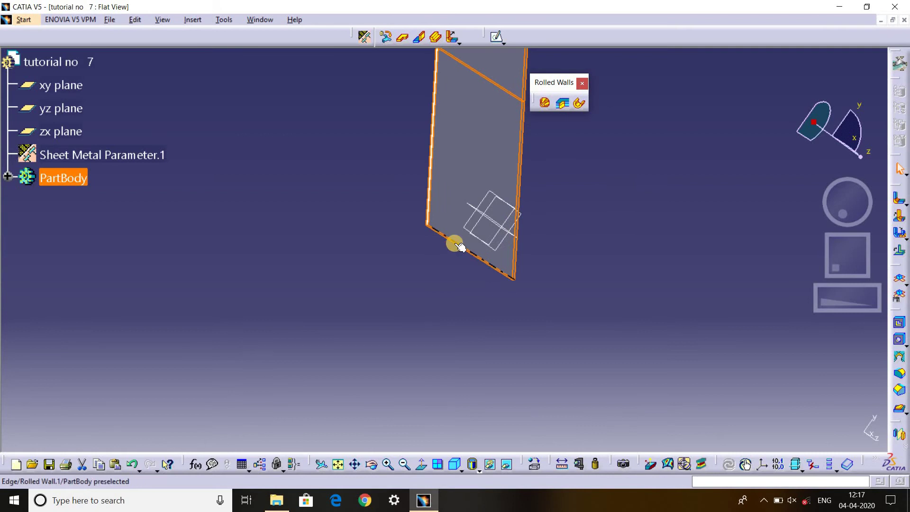
{"action": "left_click", "coordinate": [900, 279]}
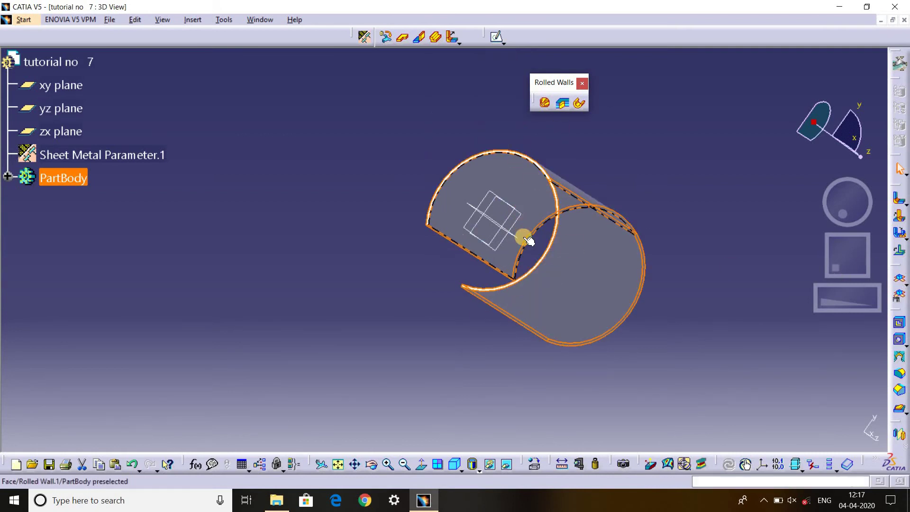
- Set the rolled wall's unfold reference to End Point, then unfold and refold to check
{"action": "double_click", "coordinate": [599, 260]}
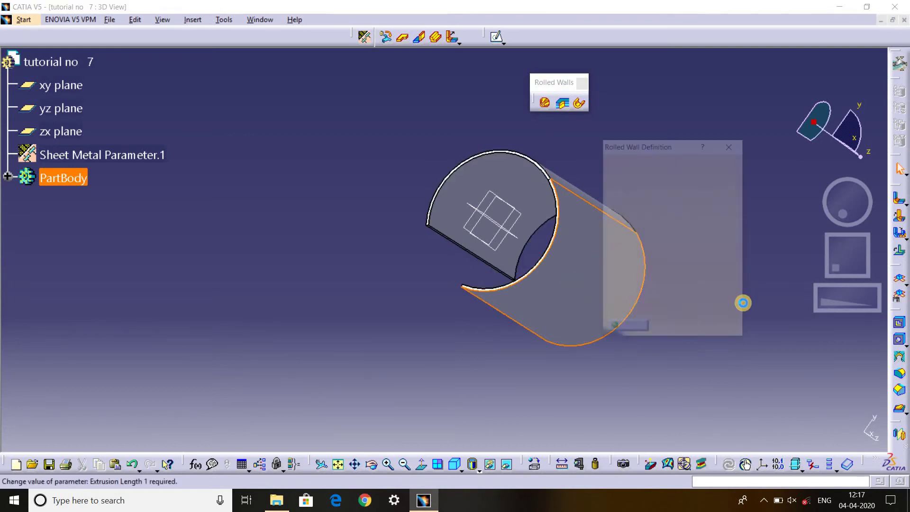
{"action": "left_click", "coordinate": [723, 309]}
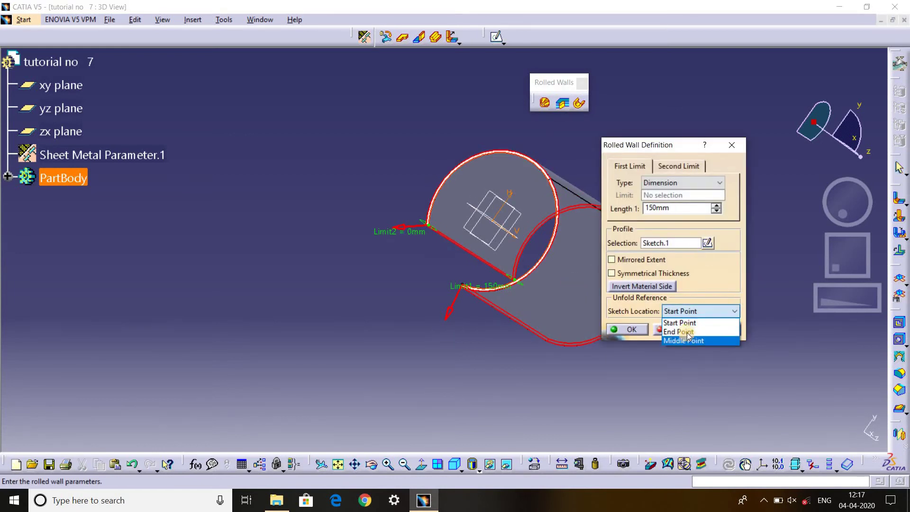
{"action": "left_click", "coordinate": [684, 331]}
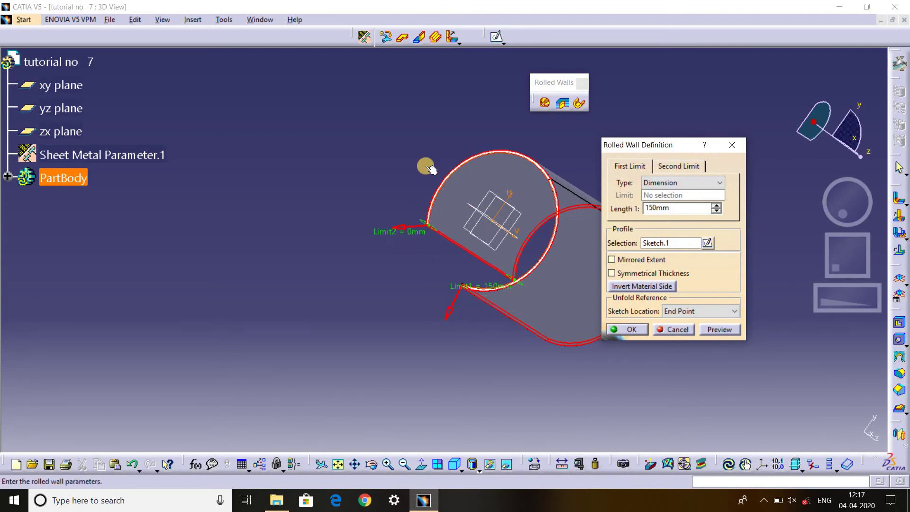
{"action": "left_click", "coordinate": [637, 331]}
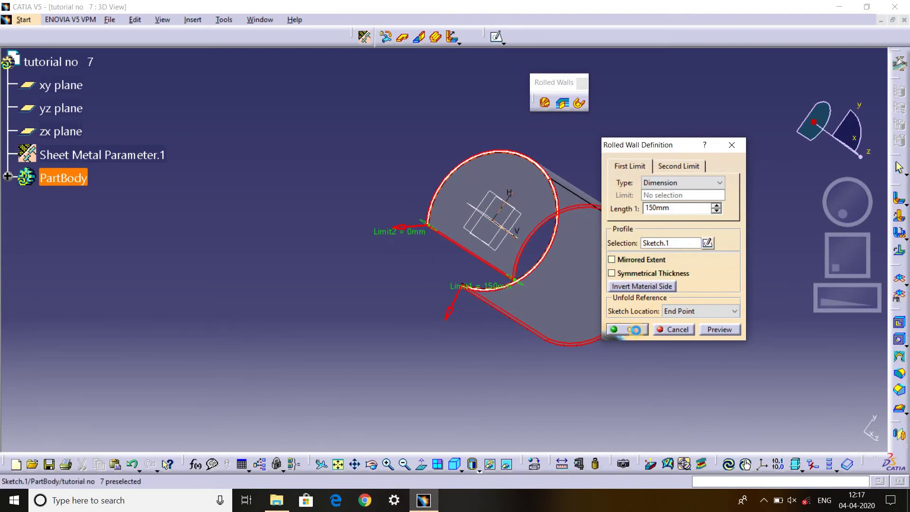
{"action": "left_click", "coordinate": [900, 283]}
{"action": "left_click", "coordinate": [900, 282]}
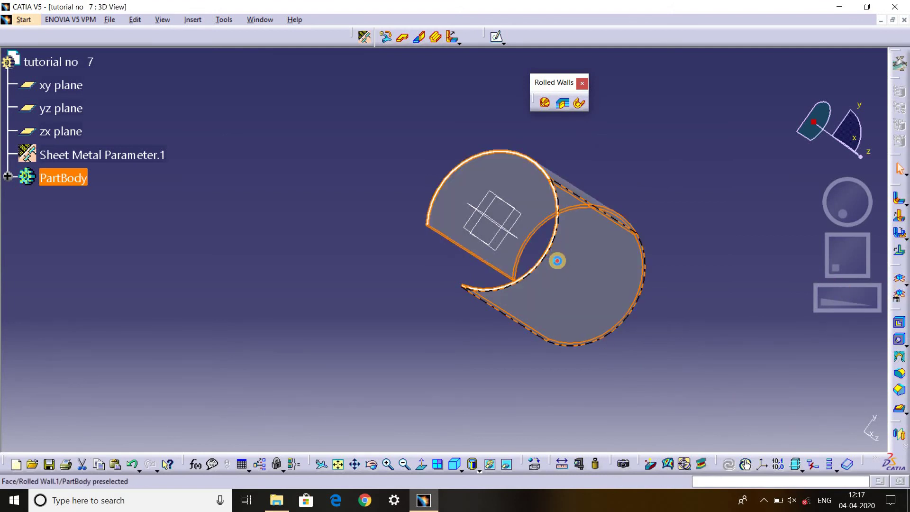
- Change the unfold reference to Middle Point, check the flat sheet, and refold the wall
{"action": "double_click", "coordinate": [557, 261]}
{"action": "left_click", "coordinate": [697, 311]}
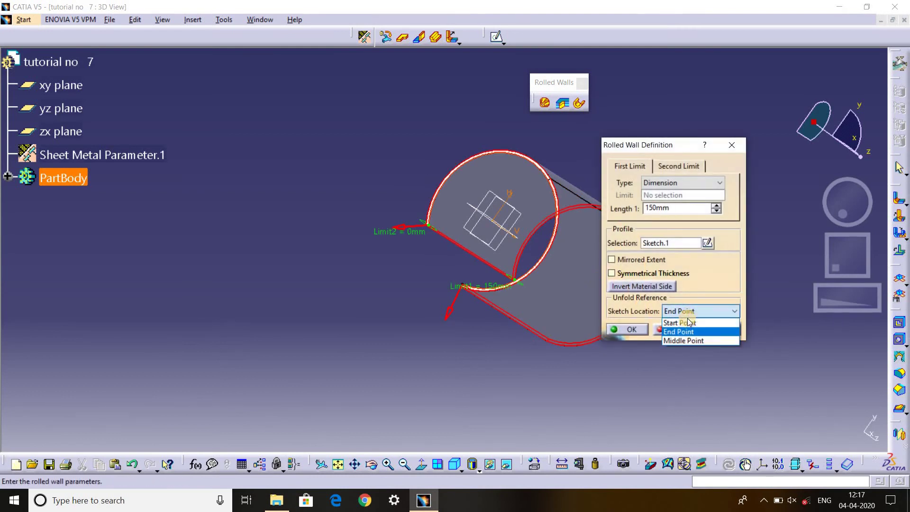
{"action": "left_click", "coordinate": [684, 341]}
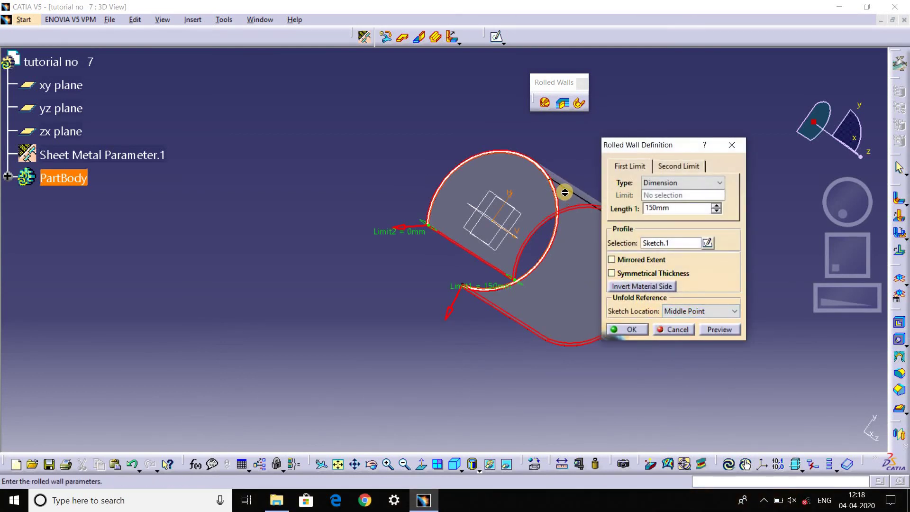
{"action": "left_click", "coordinate": [633, 331]}
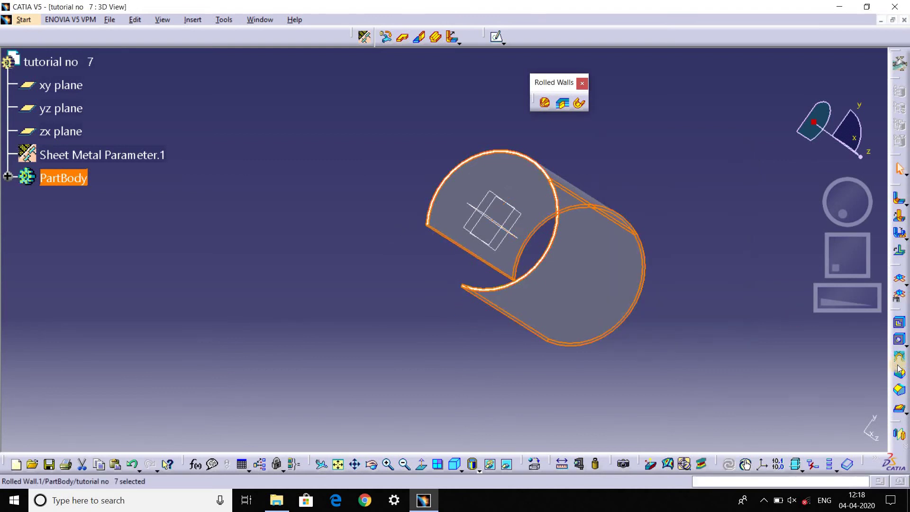
{"action": "left_click", "coordinate": [902, 281]}
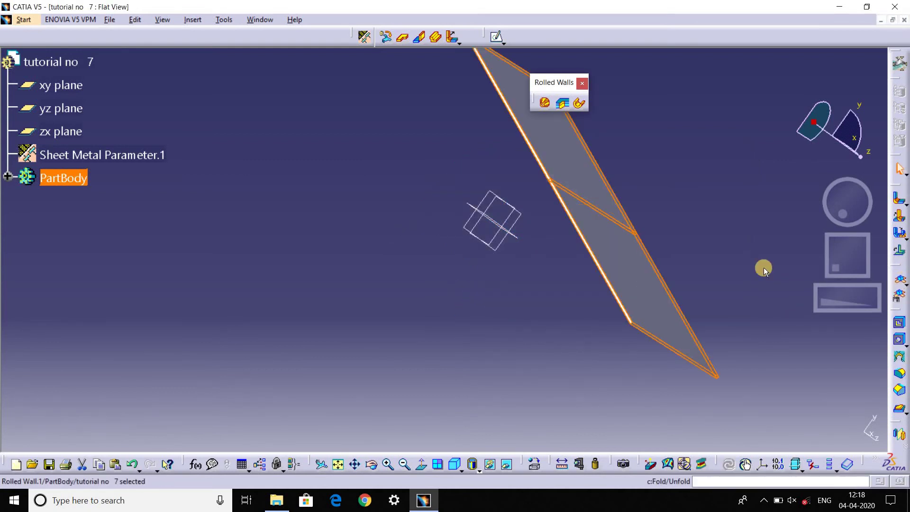
{"action": "mouse_move", "coordinate": [567, 250]}
{"action": "middle_mouse_down"}
{"action": "mouse_move", "coordinate": [589, 172]}
{"action": "mouse_move", "coordinate": [508, 149]}
{"action": "mouse_move", "coordinate": [447, 274]}
{"action": "mouse_move", "coordinate": [439, 250]}
{"action": "middle_mouse_up"}
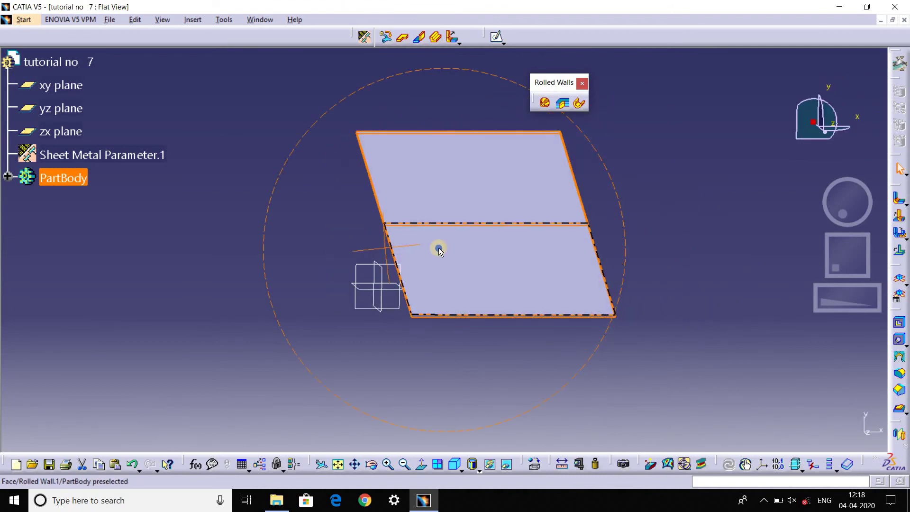
{"action": "left_click", "coordinate": [899, 279]}
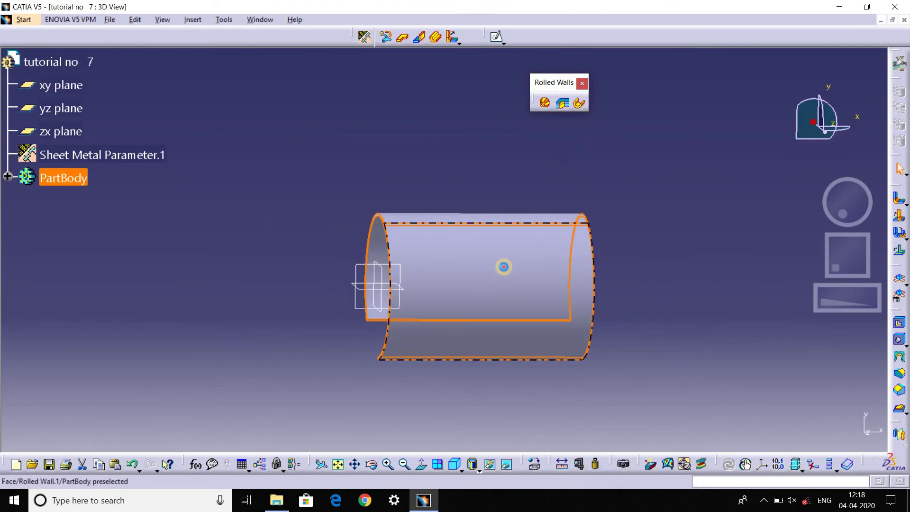
{"action": "double_click", "coordinate": [567, 270]}
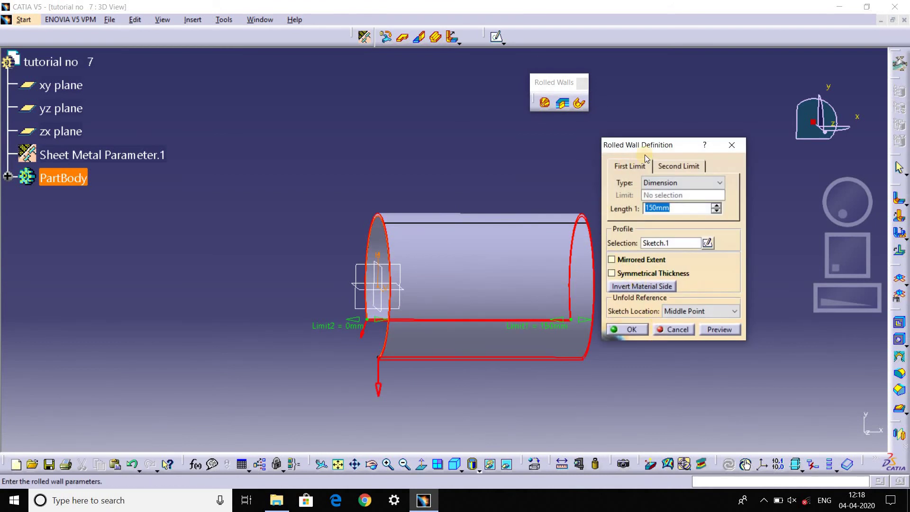
- On the Second Limit tab, raise Length 2 to 39mm, leaving the first limit at 150mm
{"action": "left_click", "coordinate": [684, 164]}
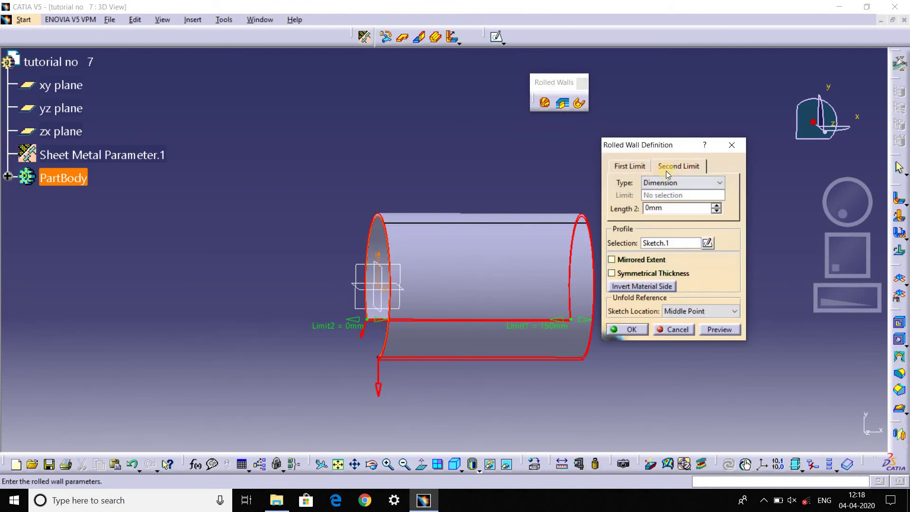
{"action": "left_click", "coordinate": [621, 166]}
{"action": "left_click", "coordinate": [684, 166]}
{"action": "mouse_move", "coordinate": [439, 195]}
{"action": "middle_mouse_down"}
{"action": "mouse_move", "coordinate": [421, 240]}
{"action": "mouse_move", "coordinate": [696, 170]}
{"action": "middle_mouse_up"}
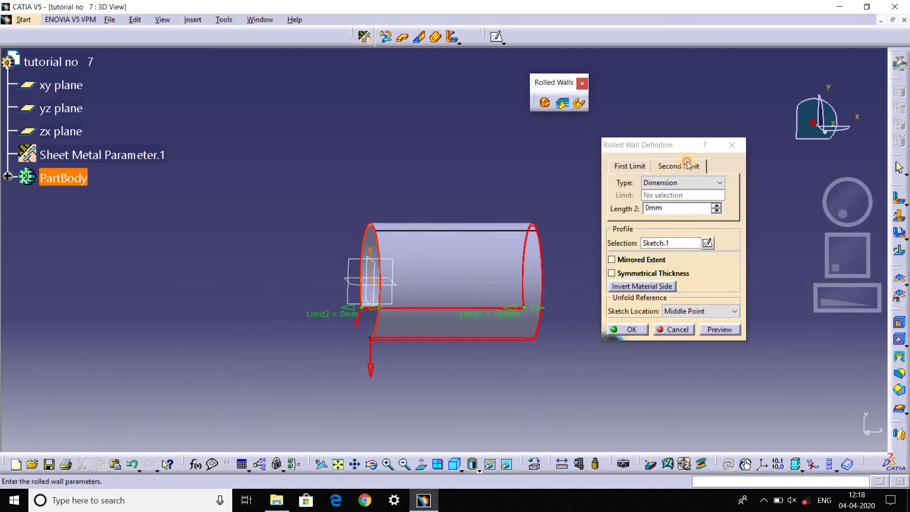
{"action": "left_click", "coordinate": [678, 183]}
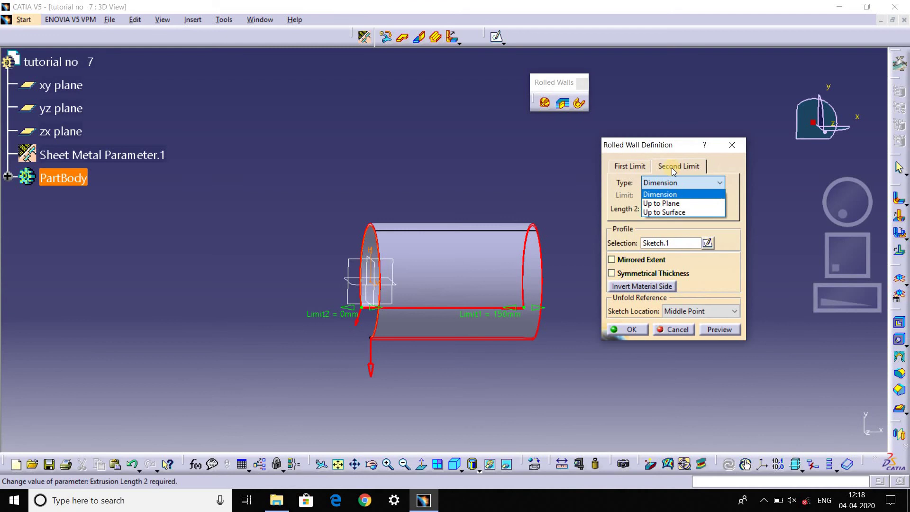
{"action": "left_click", "coordinate": [627, 166]}
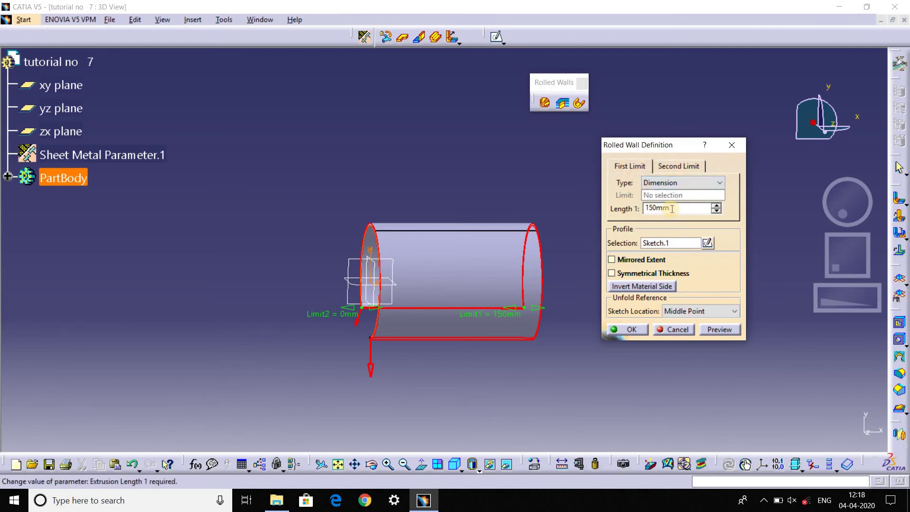
{"action": "left_click", "coordinate": [671, 163]}
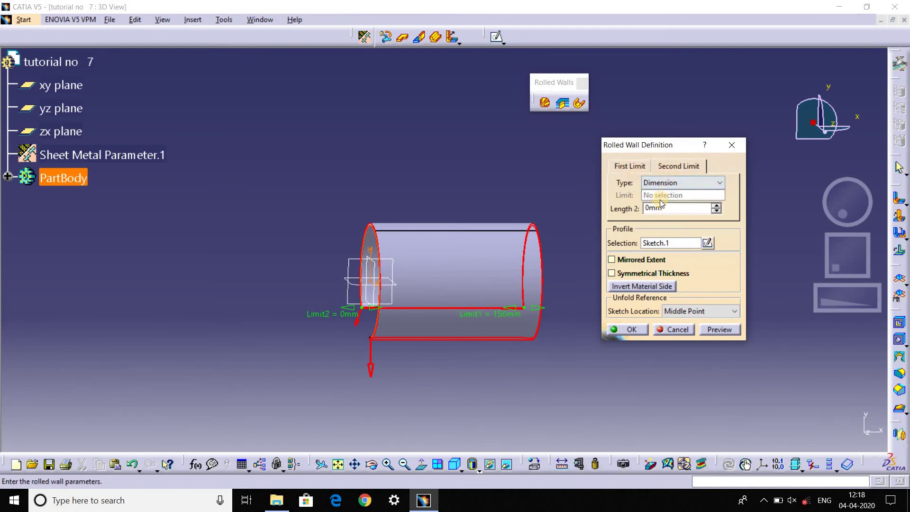
{"action": "left_click", "coordinate": [716, 205]}
{"action": "left_click_drag", "start_coordinate": [719, 204], "coordinate": [720, 204]}
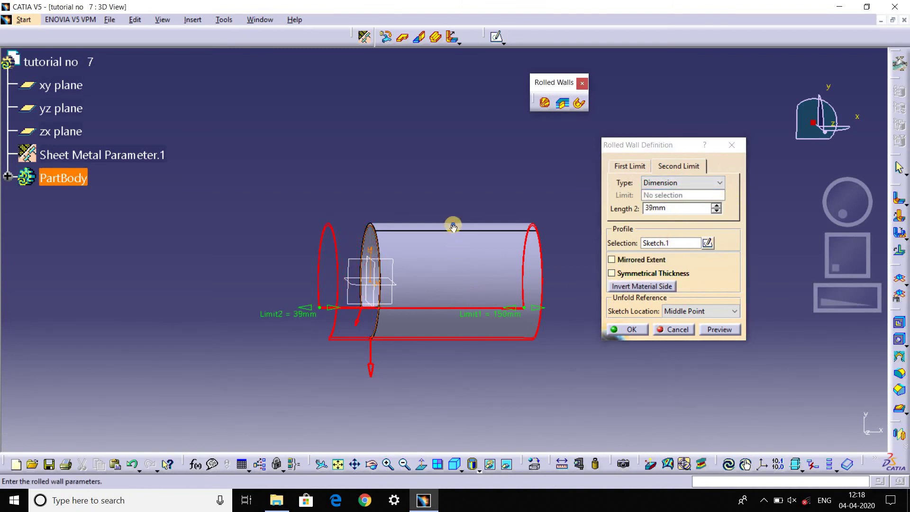
{"action": "middle_click_drag", "start_coordinate": [453, 224], "coordinate": [498, 253]}
- Confirm the 39mm-extended rolled wall and orbit around the finished part
{"action": "left_click", "coordinate": [623, 328]}
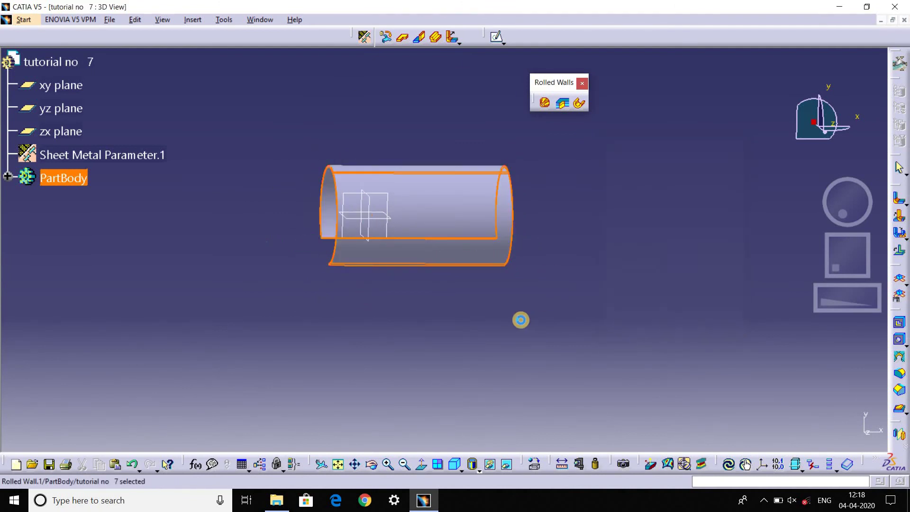
{"action": "mouse_move", "coordinate": [397, 230]}
{"action": "middle_mouse_down"}
{"action": "mouse_move", "coordinate": [655, 178]}
{"action": "mouse_move", "coordinate": [413, 309]}
{"action": "mouse_move", "coordinate": [514, 351]}
{"action": "mouse_move", "coordinate": [445, 255]}
{"action": "mouse_move", "coordinate": [522, 207]}
{"action": "mouse_move", "coordinate": [550, 156]}
{"action": "middle_mouse_up"}
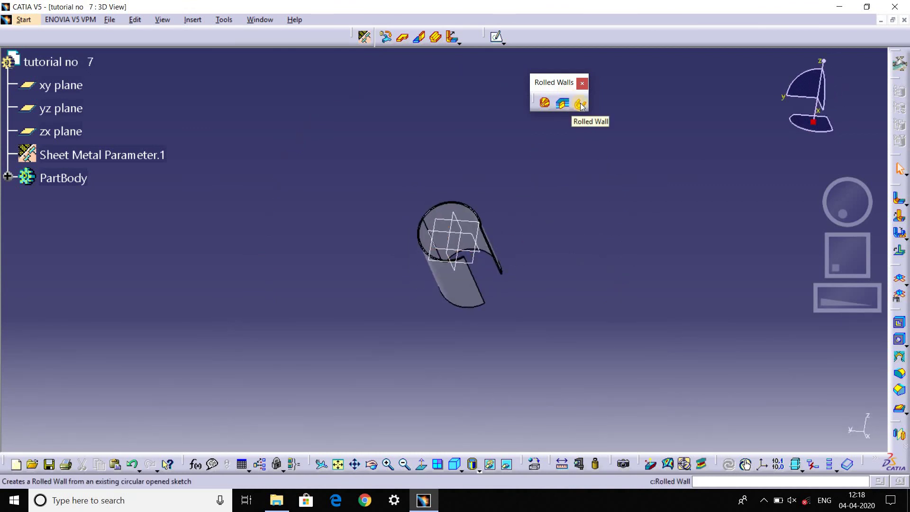
{"action": "mouse_move", "coordinate": [488, 242]}
{"action": "middle_mouse_down"}
{"action": "mouse_move", "coordinate": [420, 358]}
{"action": "mouse_move", "coordinate": [474, 230]}
{"action": "mouse_move", "coordinate": [393, 363]}
{"action": "mouse_move", "coordinate": [321, 337]}
{"action": "mouse_move", "coordinate": [612, 50]}
{"action": "middle_mouse_up"}
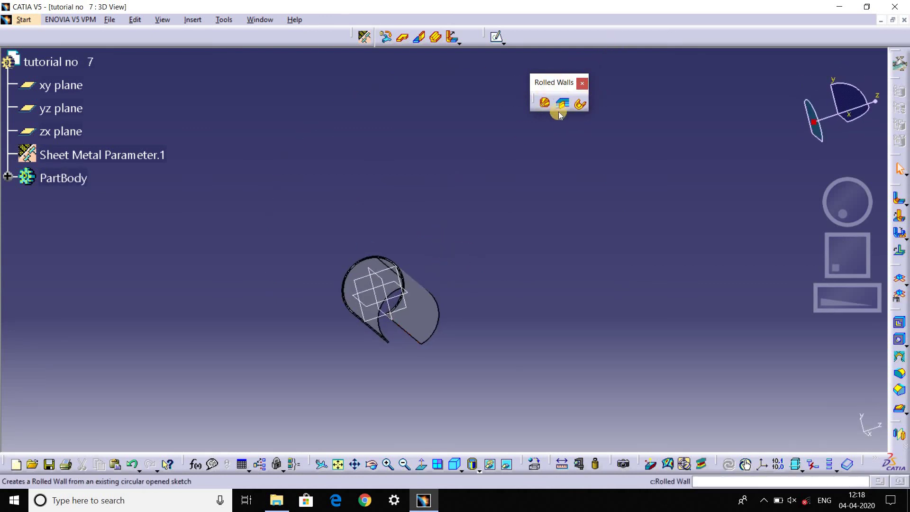
- Reposition the floating Rolled Walls toolbar to a new spot in the window
{"action": "left_click_drag", "start_coordinate": [552, 88], "coordinate": [450, 95]}
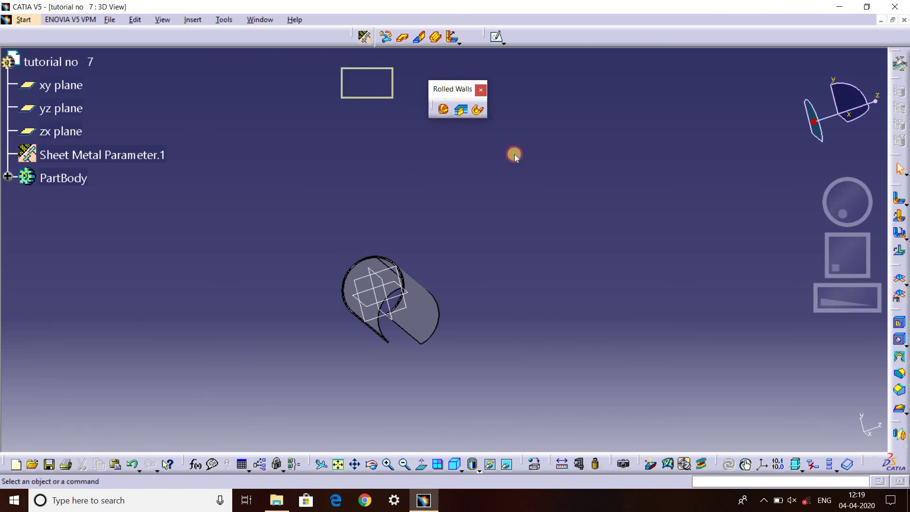
{"action": "left_click_drag", "start_coordinate": [515, 156], "coordinate": [680, 40]}
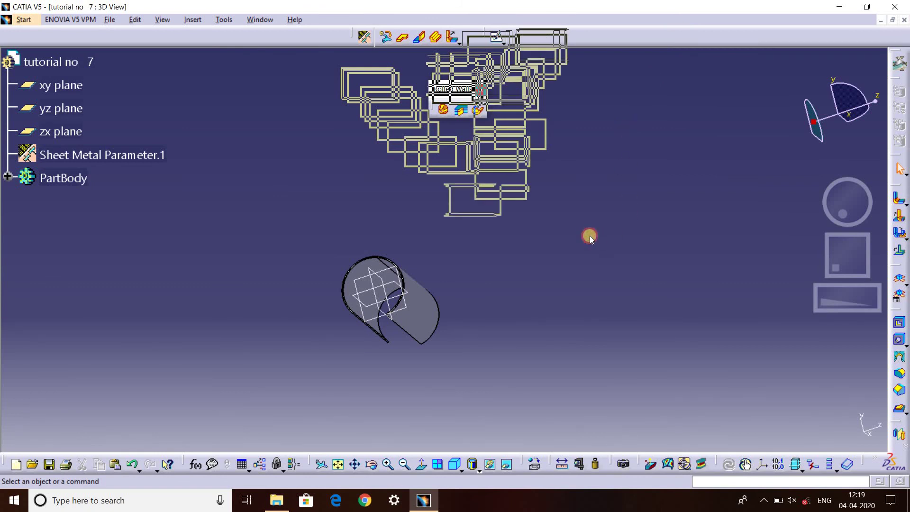
{"action": "left_click_drag", "start_coordinate": [679, 37], "coordinate": [605, 237]}
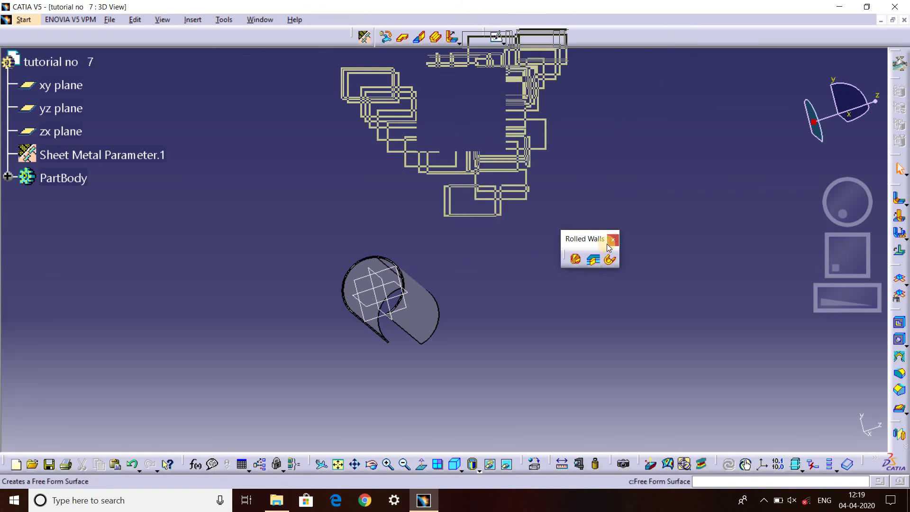